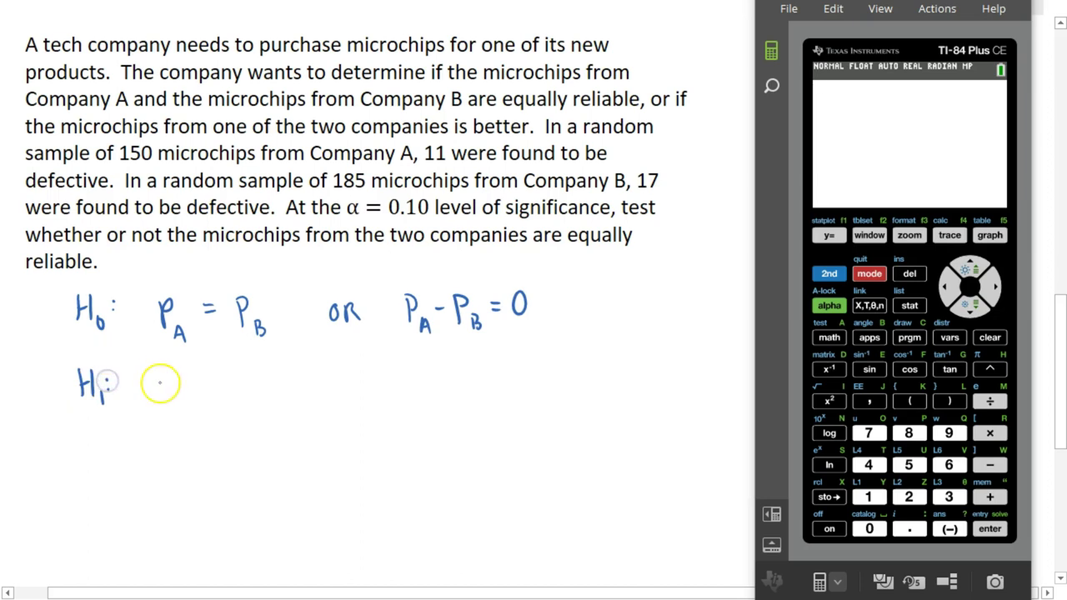
- Handwrite the alternative hypothesis beside H₁ as P_A ≠ P_B or P_A − P_B ≠ 0
mouse_move(194, 392)
left_mouse_down()
mouse_move(210, 391)
mouse_move(198, 402)
mouse_move(232, 397)
left_mouse_up()
left_click_drag(232, 374, 245, 404)
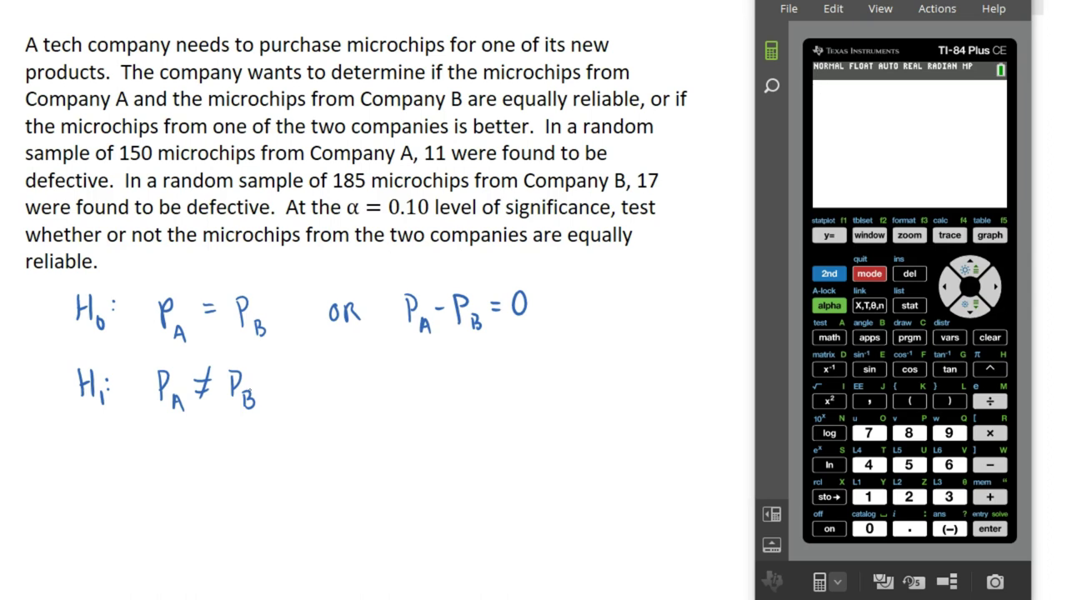
mouse_move(340, 375)
left_mouse_down()
mouse_move(368, 395)
mouse_move(421, 378)
mouse_move(442, 401)
mouse_move(431, 394)
mouse_move(469, 370)
mouse_move(498, 395)
mouse_move(502, 377)
mouse_move(512, 389)
mouse_move(534, 367)
left_mouse_up()
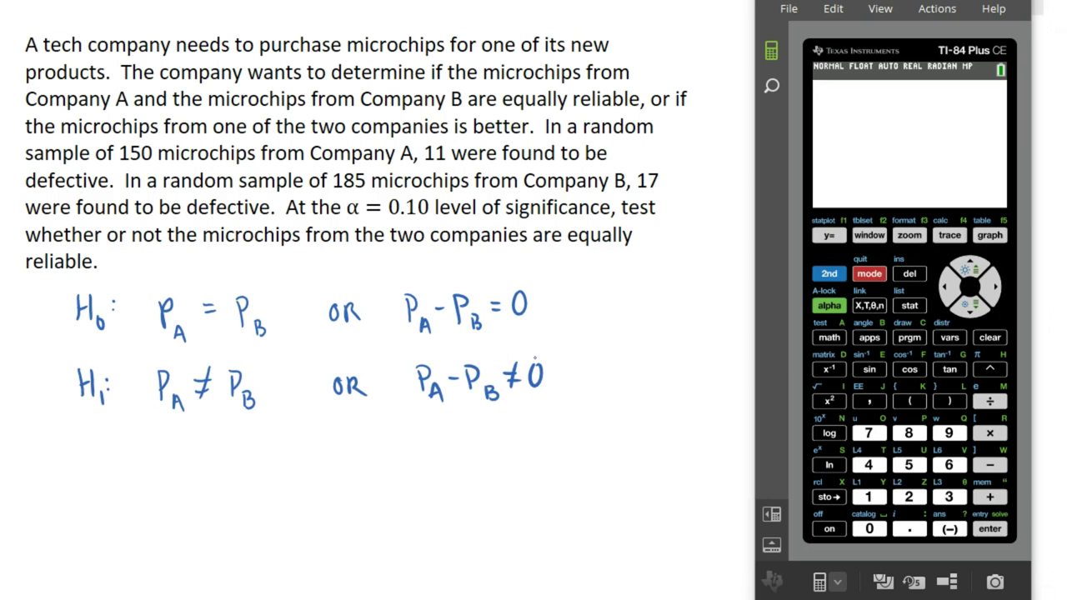
- Underline the defective counts 11 and 17 in the problem text and handwrite the condition np(1−p) ≥ 10 beneath it
left_click_drag(429, 166, 447, 166)
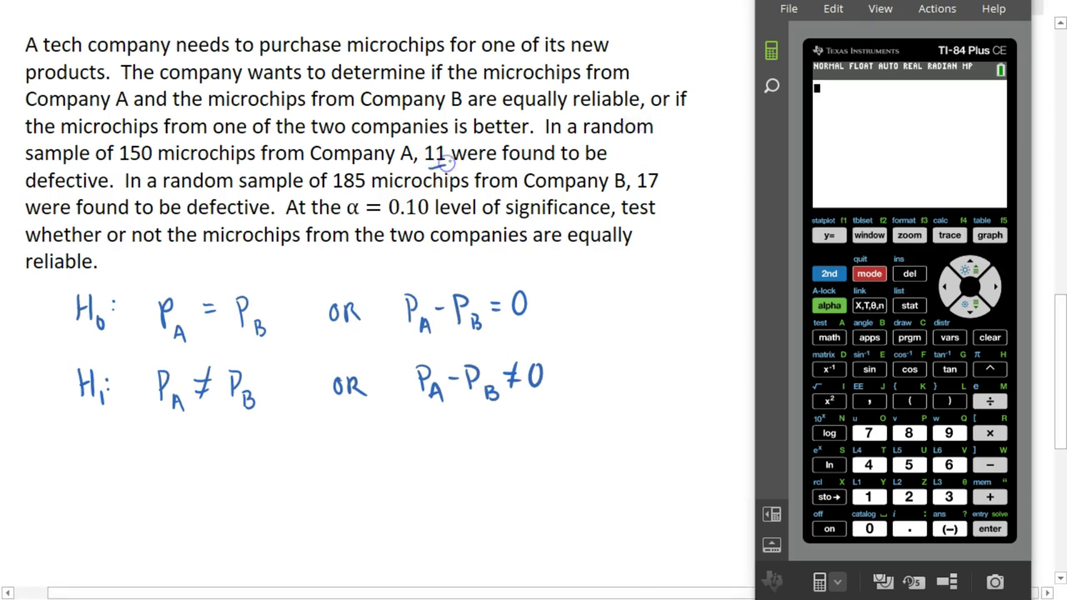
left_click_drag(637, 192, 649, 192)
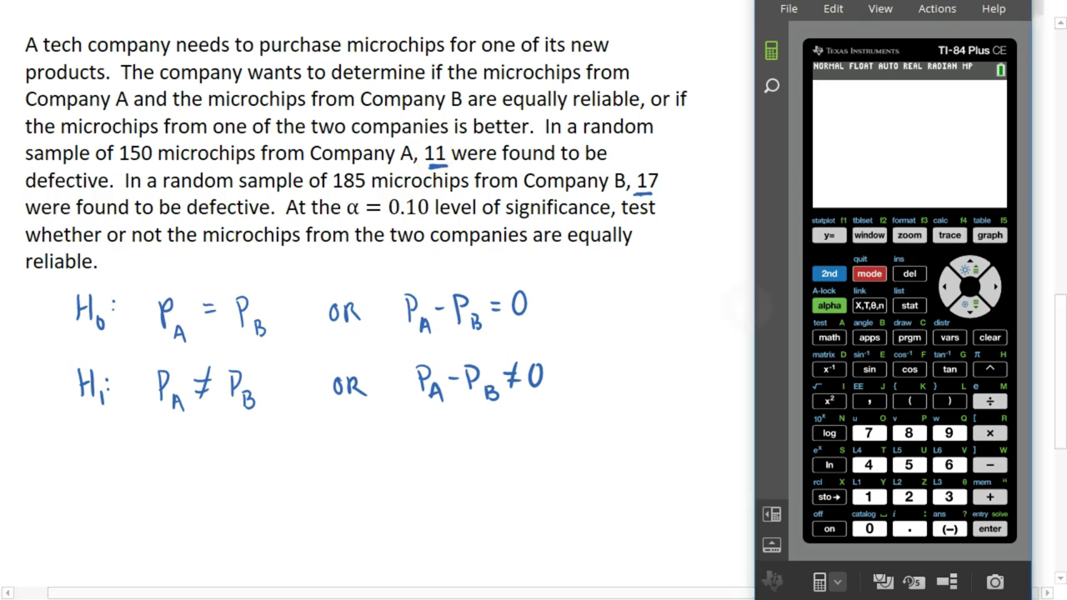
mouse_move(591, 265)
left_mouse_down()
mouse_move(636, 262)
mouse_move(640, 276)
mouse_move(679, 257)
mouse_move(680, 275)
mouse_move(697, 261)
mouse_move(696, 274)
mouse_move(732, 262)
left_mouse_up()
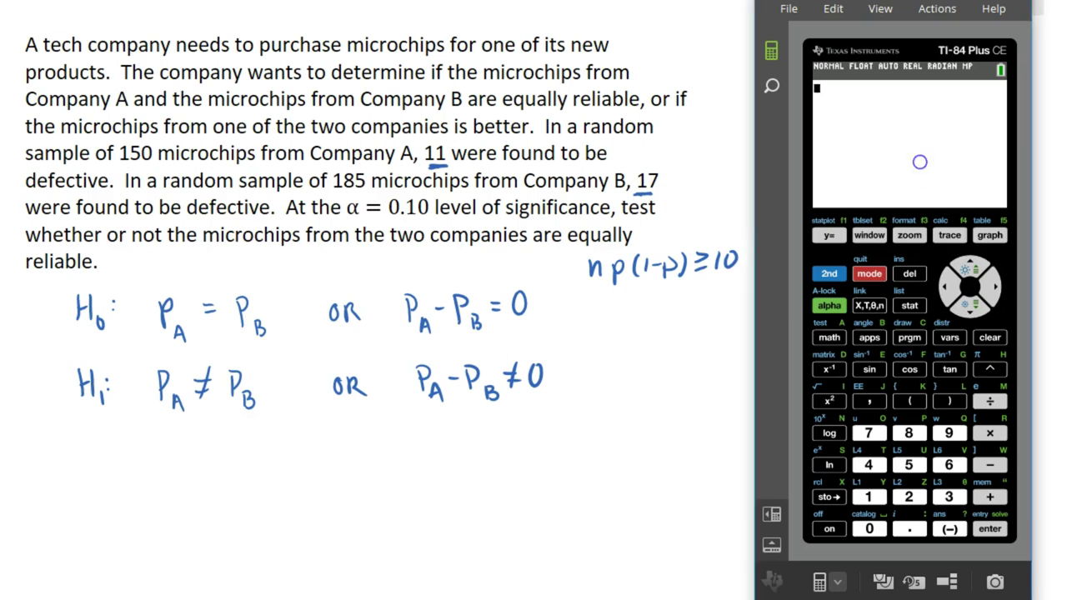
- Calculate 150*(11/150)*(139/150) to check the sample size condition for Company A
left_click(869, 497)
left_click(908, 465)
left_click(868, 529)
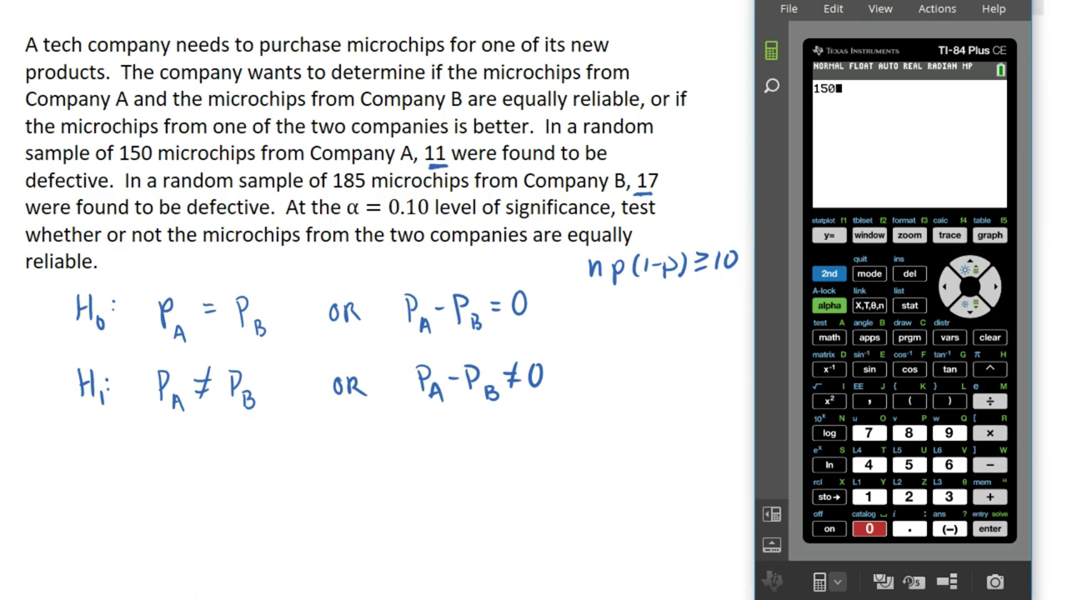
left_click(989, 432)
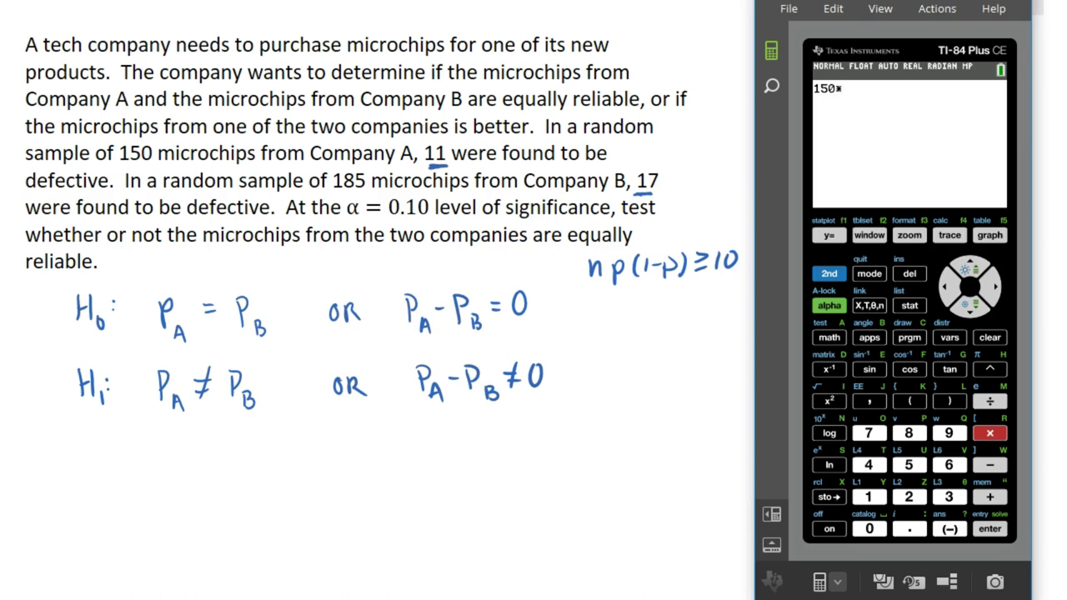
type("(")
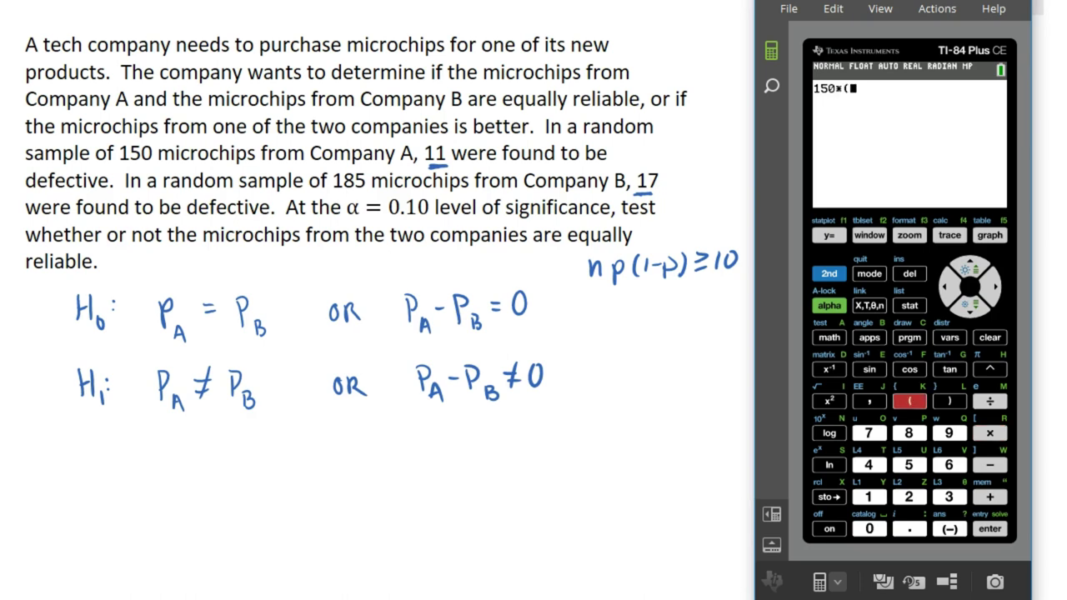
type("11/150")
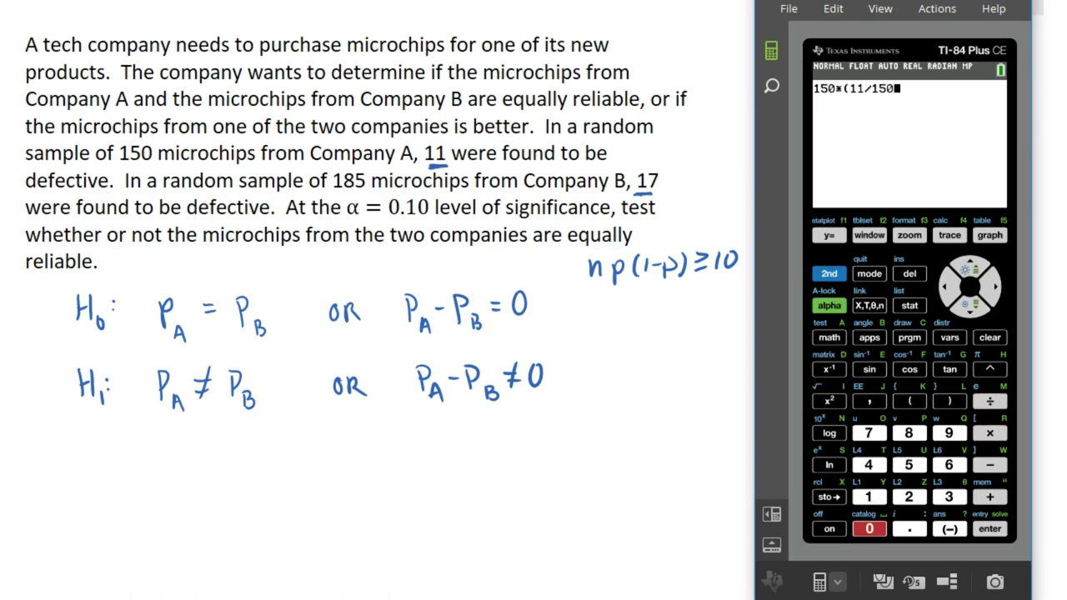
type(")")
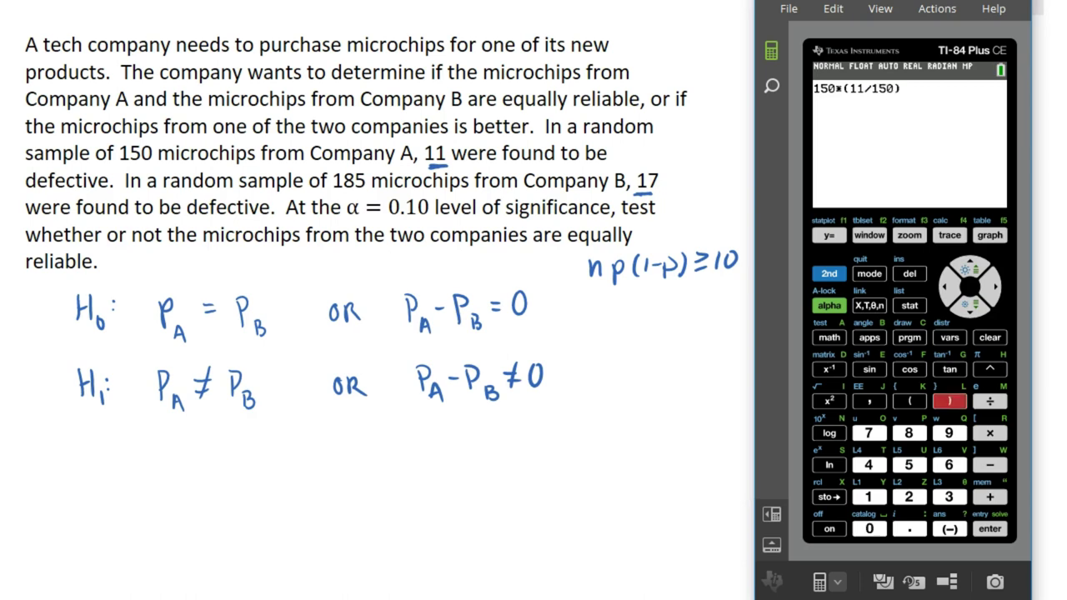
type("*")
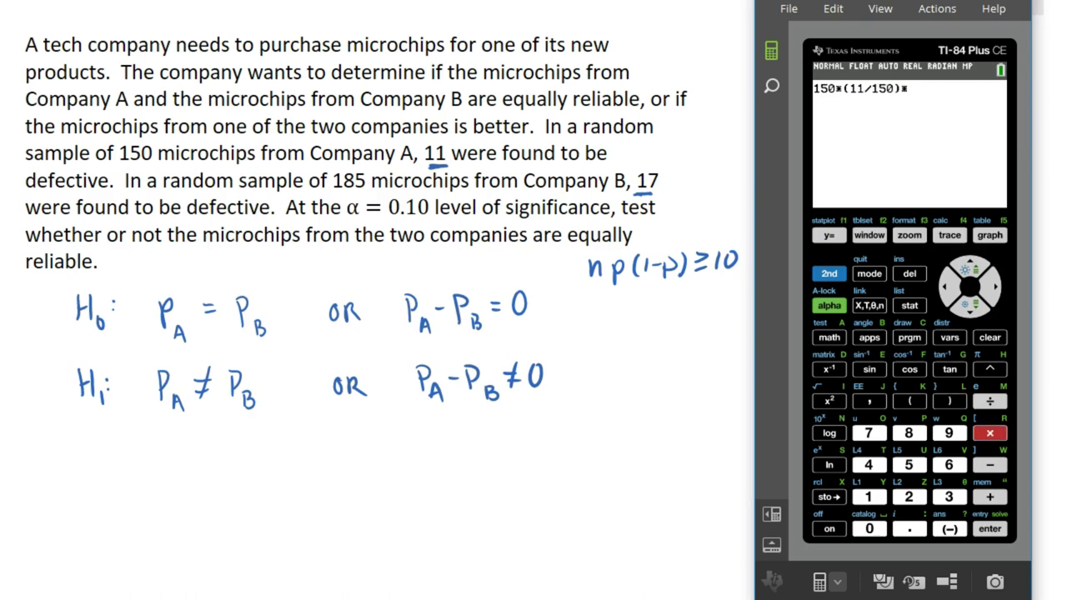
type("(")
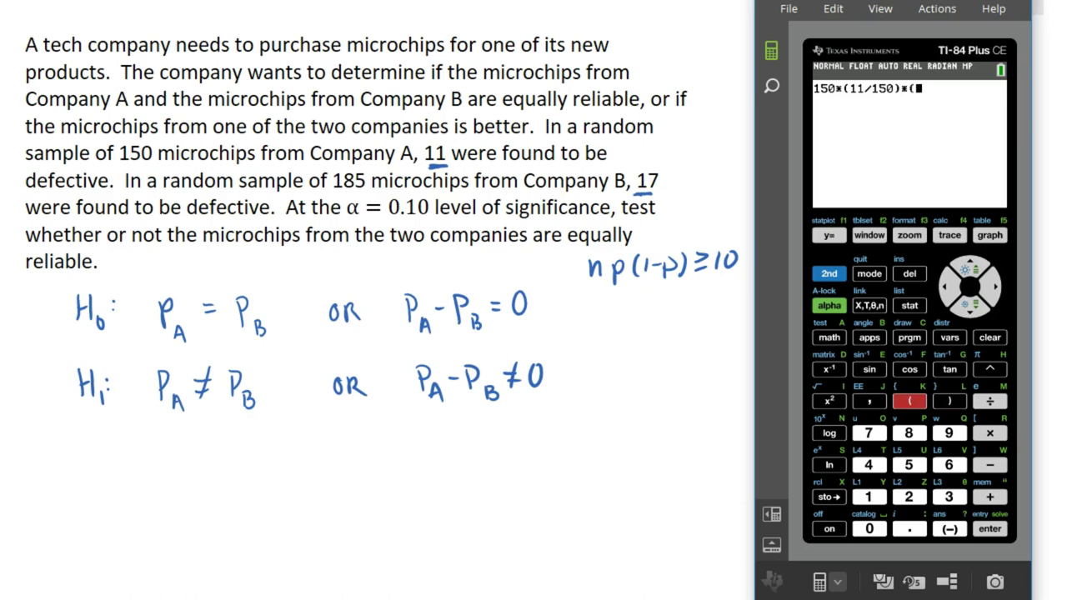
type("139/150")
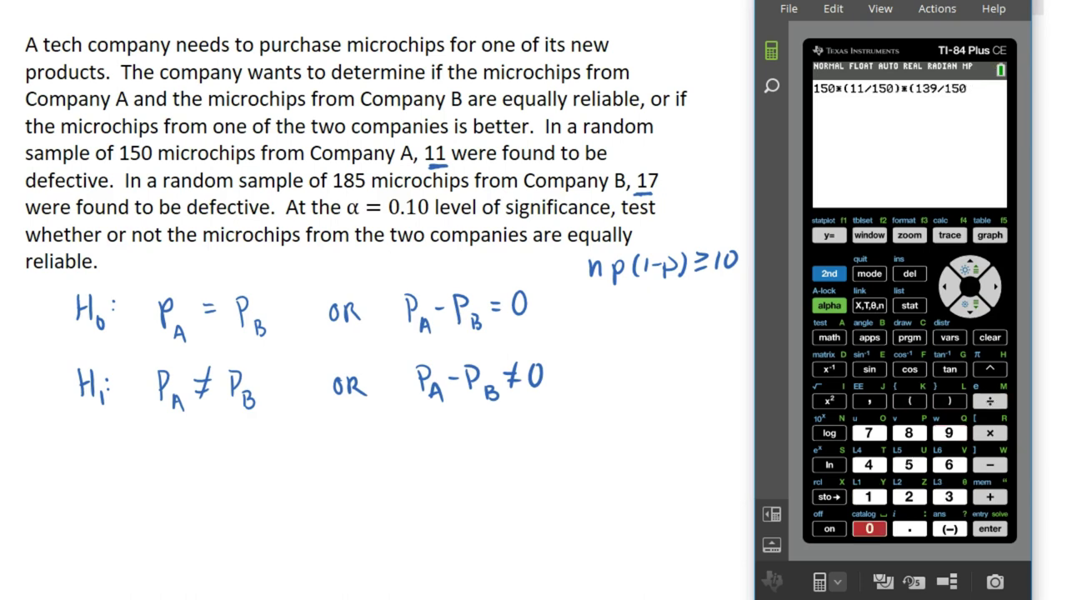
type(")")
key("Return")
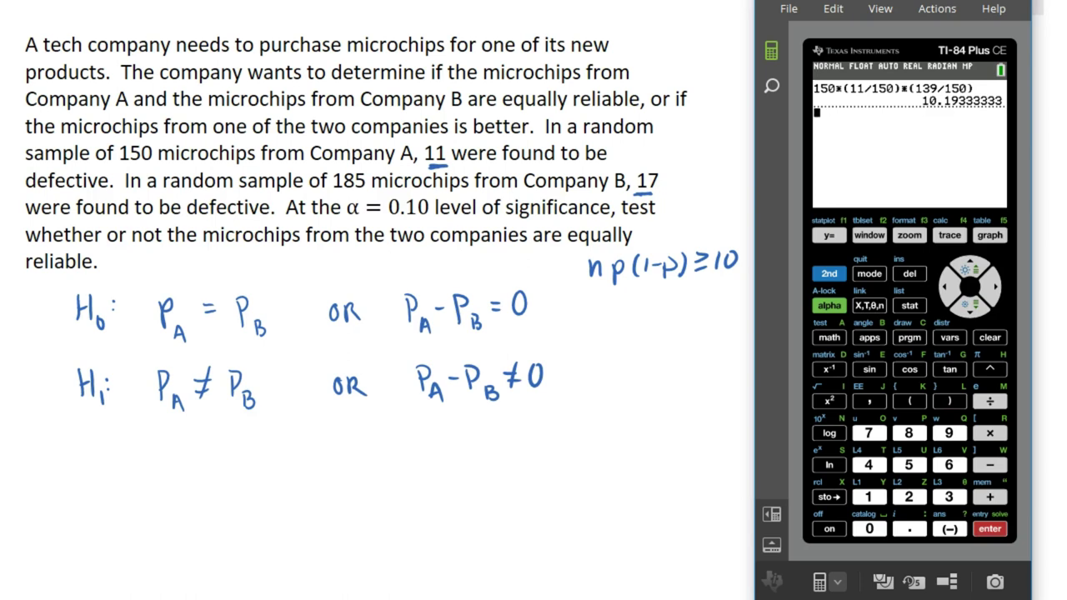
- Handwrite "A: 10.2" with a check mark under the np(1−p) condition and add the label "B:" below it
mouse_move(637, 330)
left_mouse_down()
mouse_move(683, 310)
mouse_move(681, 322)
mouse_move(690, 306)
mouse_move(706, 319)
mouse_move(738, 287)
left_mouse_up()
left_click(659, 308)
left_click(660, 325)
left_click(700, 320)
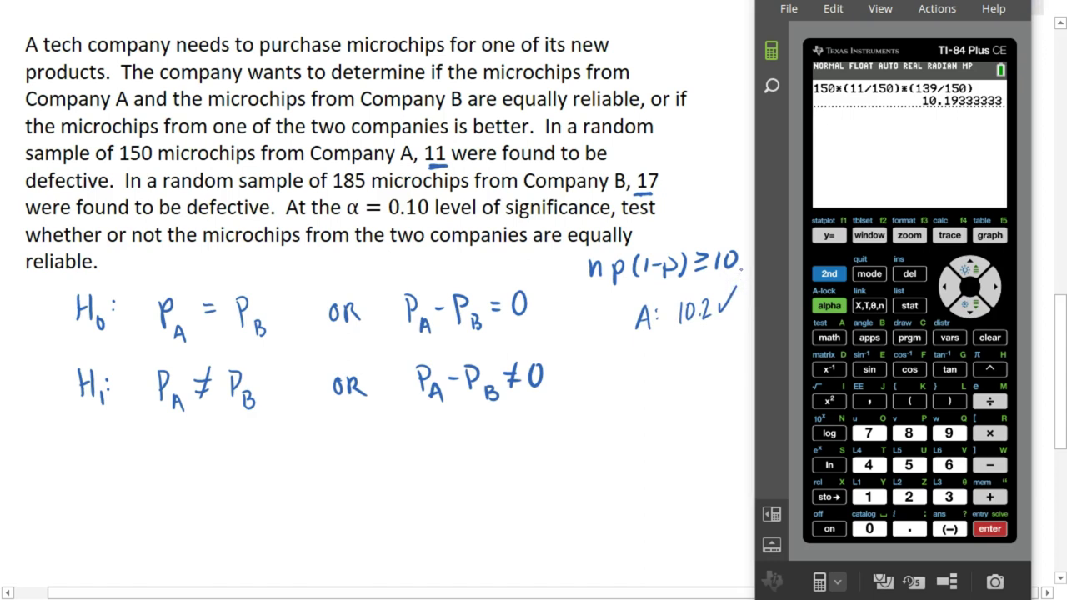
left_click_drag(639, 348, 640, 367)
mouse_move(640, 348)
left_mouse_down()
mouse_move(650, 357)
mouse_move(641, 368)
left_mouse_up()
left_click(662, 348)
left_click(662, 356)
- Calculate 185*(17/185)*(168/185) to check the sample size condition for Company B
left_click(905, 160)
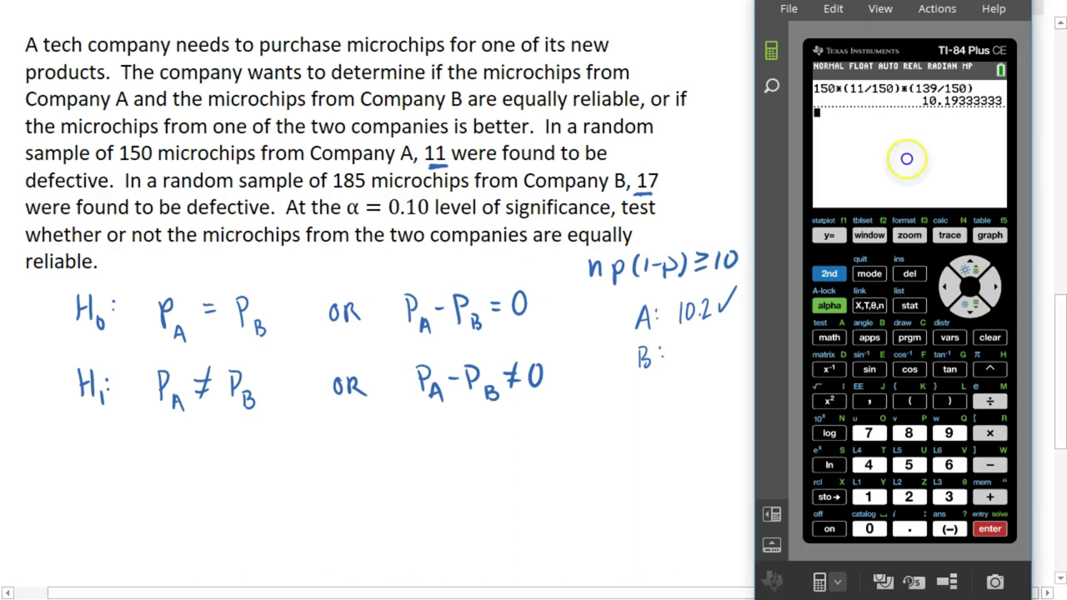
left_click(868, 497)
left_click(908, 432)
left_click(908, 465)
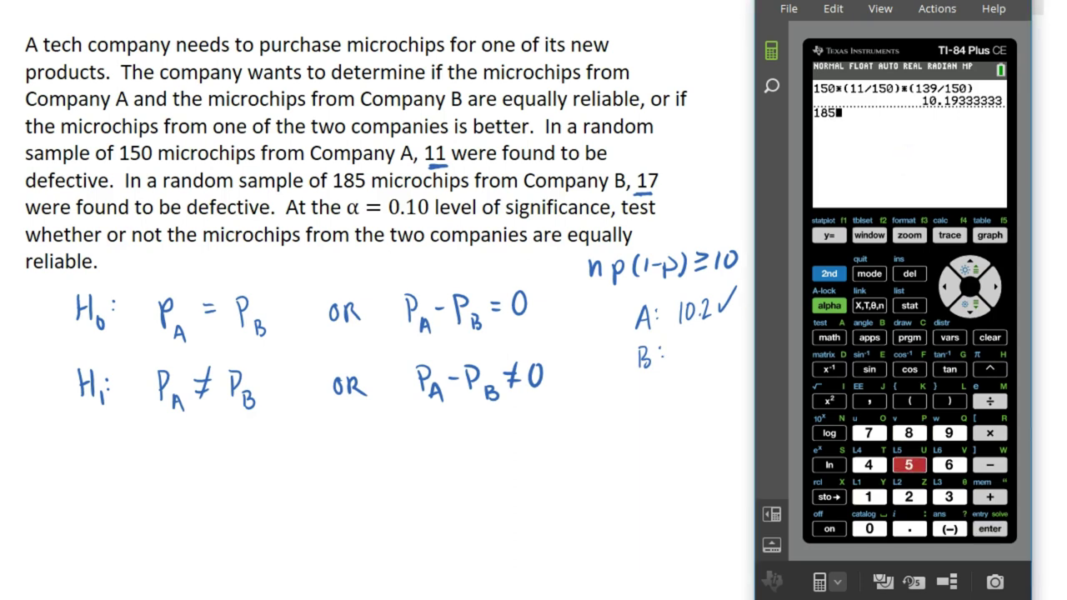
left_click(990, 433)
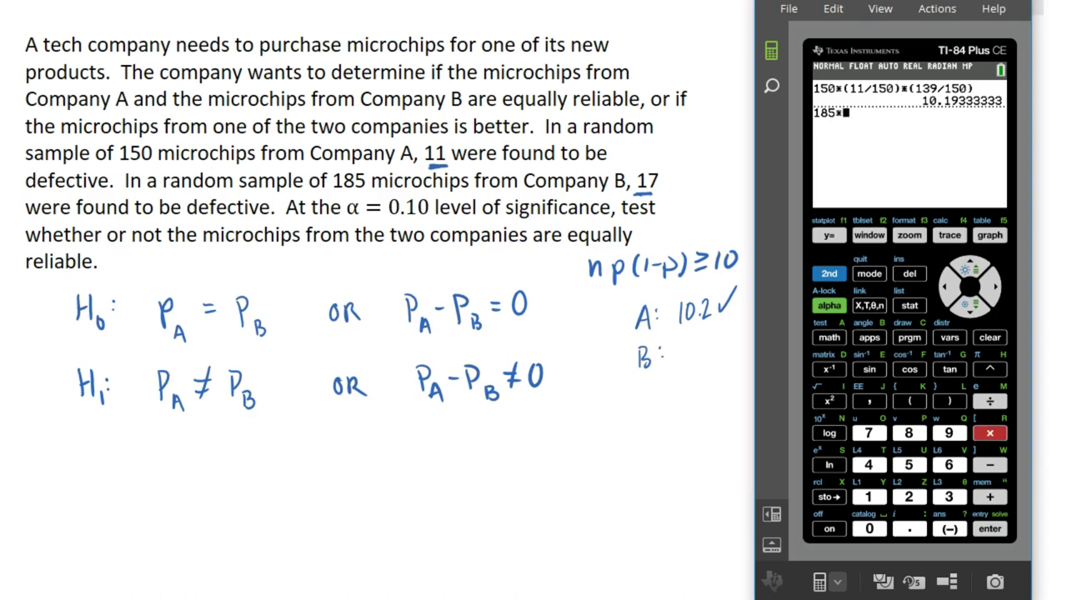
left_click(909, 401)
left_click(868, 497)
left_click(868, 432)
left_click(990, 401)
left_click(868, 497)
left_click(908, 433)
left_click(909, 464)
left_click(950, 401)
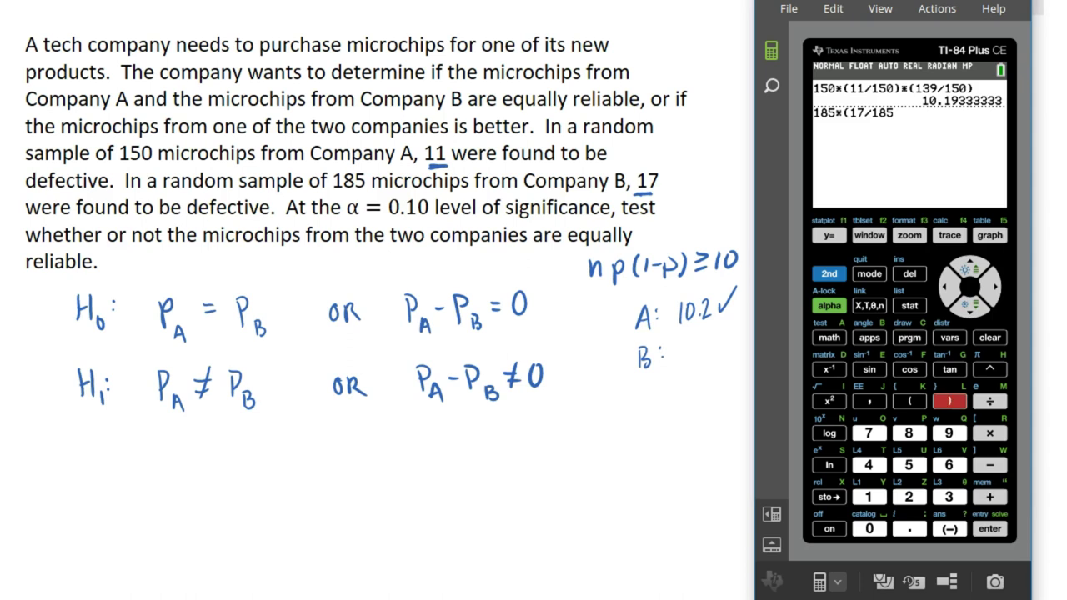
left_click(991, 433)
left_click(910, 401)
left_click(867, 497)
left_click(949, 464)
left_click(909, 433)
left_click(991, 401)
left_click(868, 497)
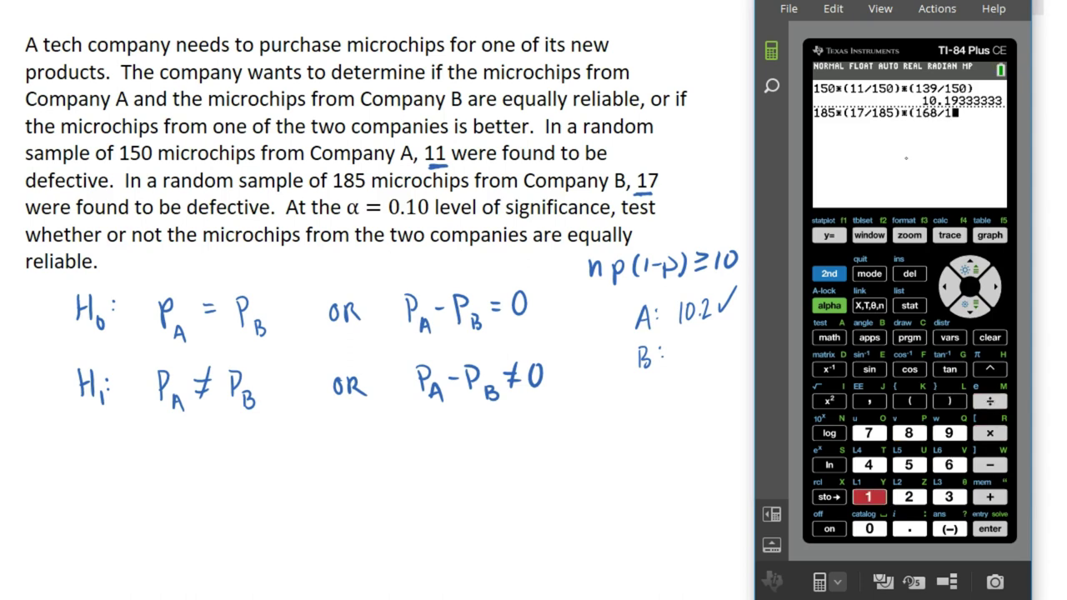
left_click(909, 432)
left_click(909, 464)
left_click(950, 401)
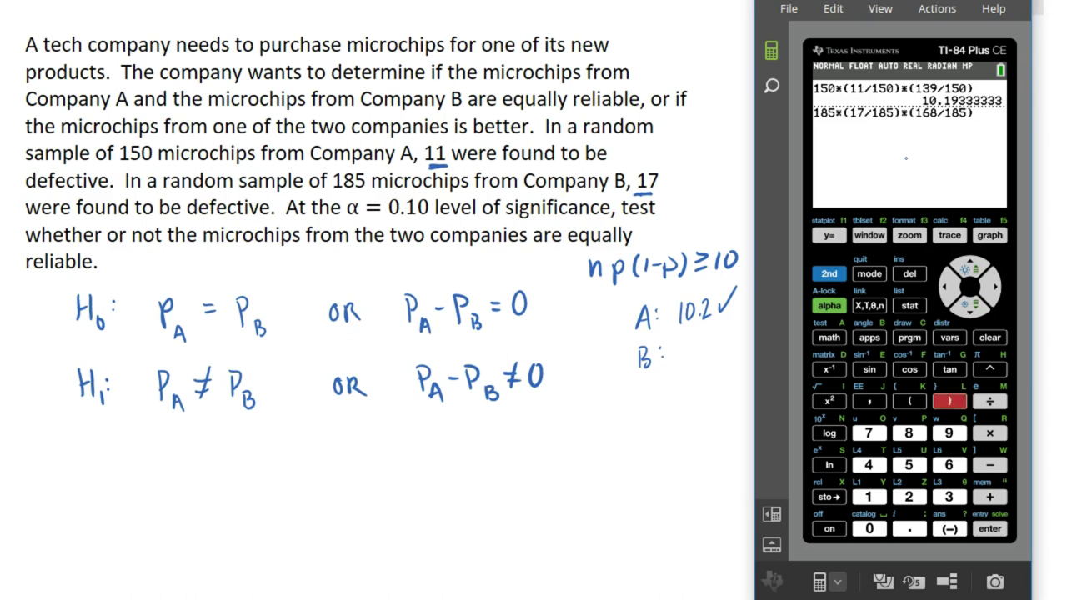
left_click(991, 528)
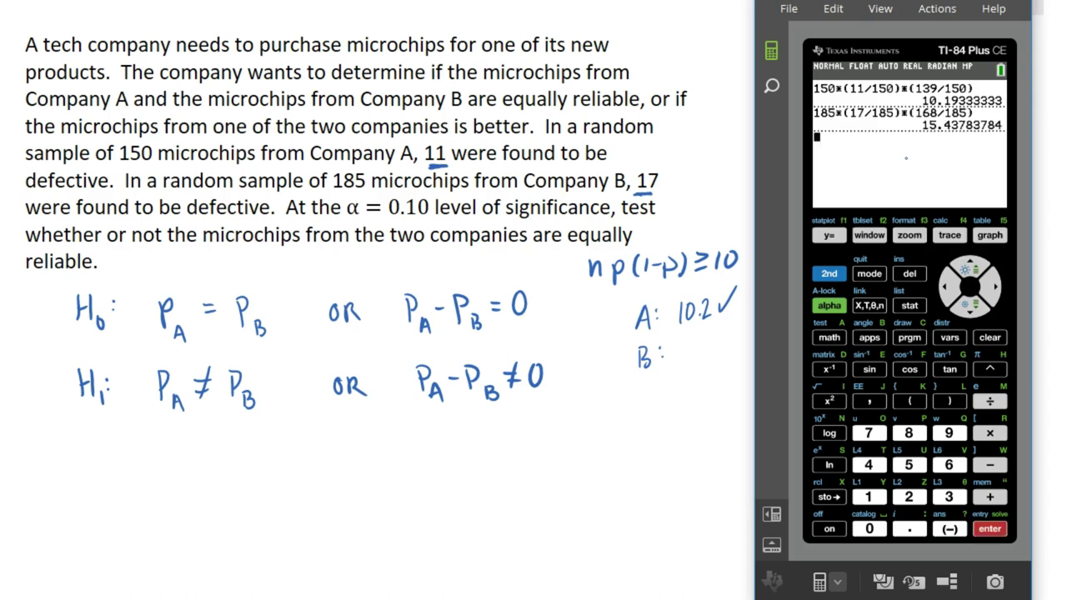
- Handwrite 15.4 with a check mark beside "B:" and add the label "Z:" below the alternative hypothesis
mouse_move(683, 342)
left_mouse_down()
mouse_move(683, 365)
mouse_move(719, 355)
mouse_move(747, 317)
left_mouse_up()
left_click(705, 354)
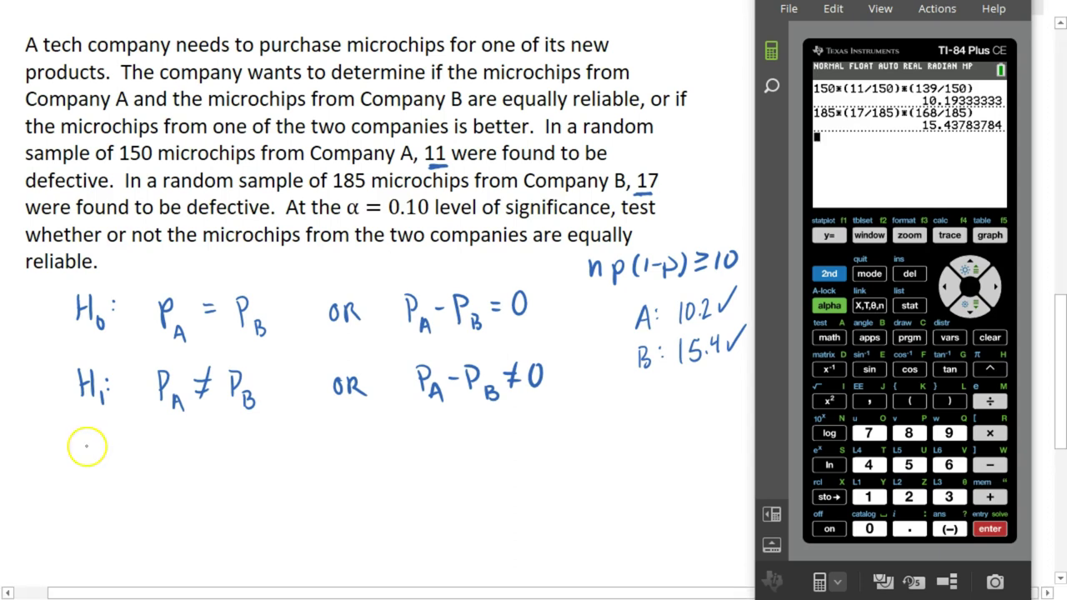
left_click_drag(73, 445, 80, 457)
left_click(107, 448)
left_click(106, 458)
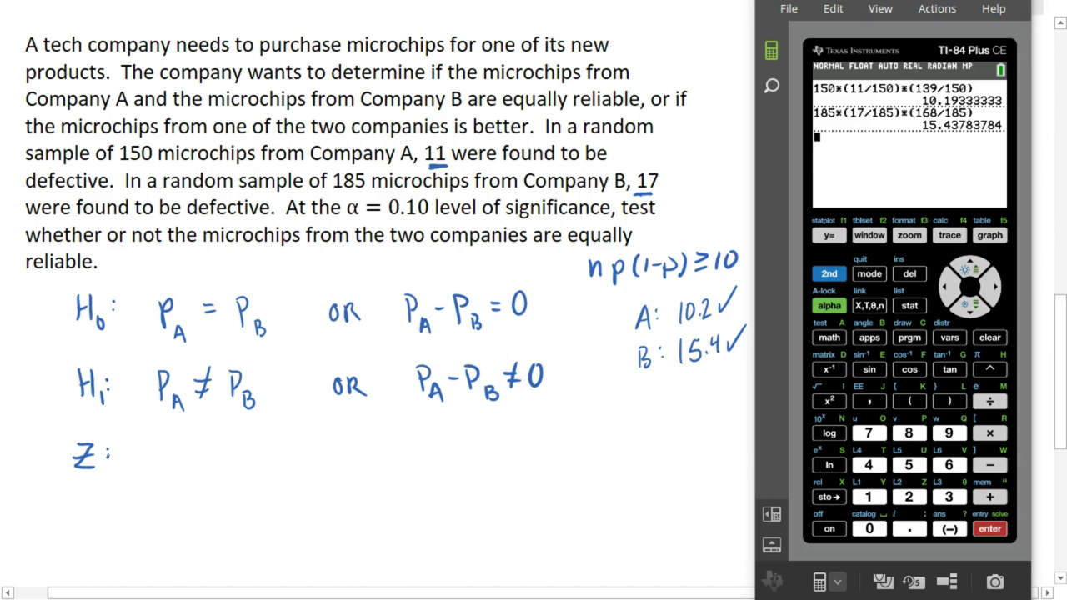
- Open the 2-PropZTest setup from the calculator's statistical tests
left_click(910, 306)
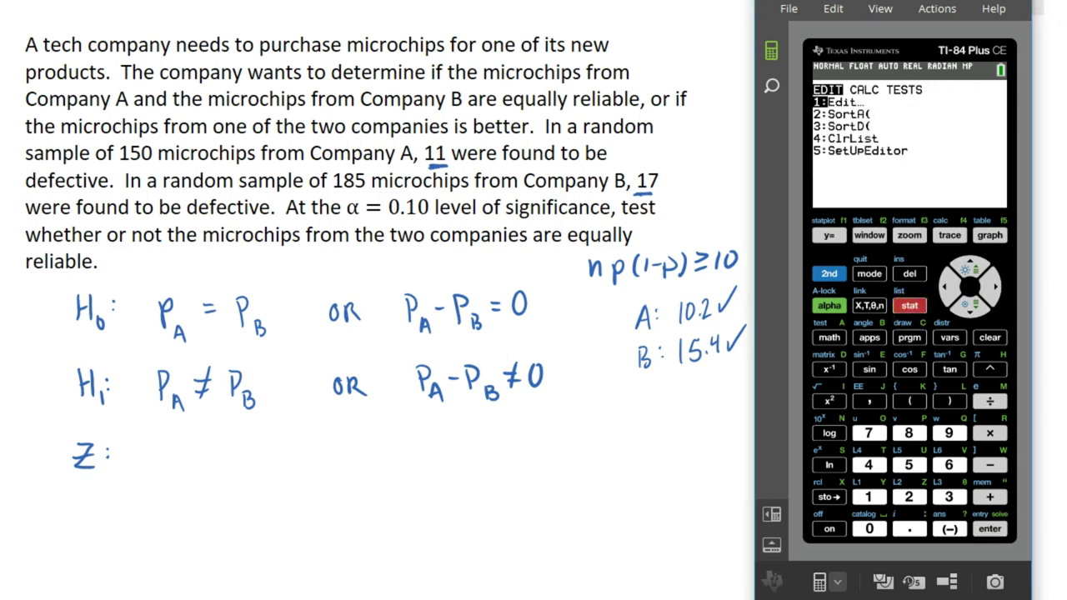
key("Right")
key("Right")
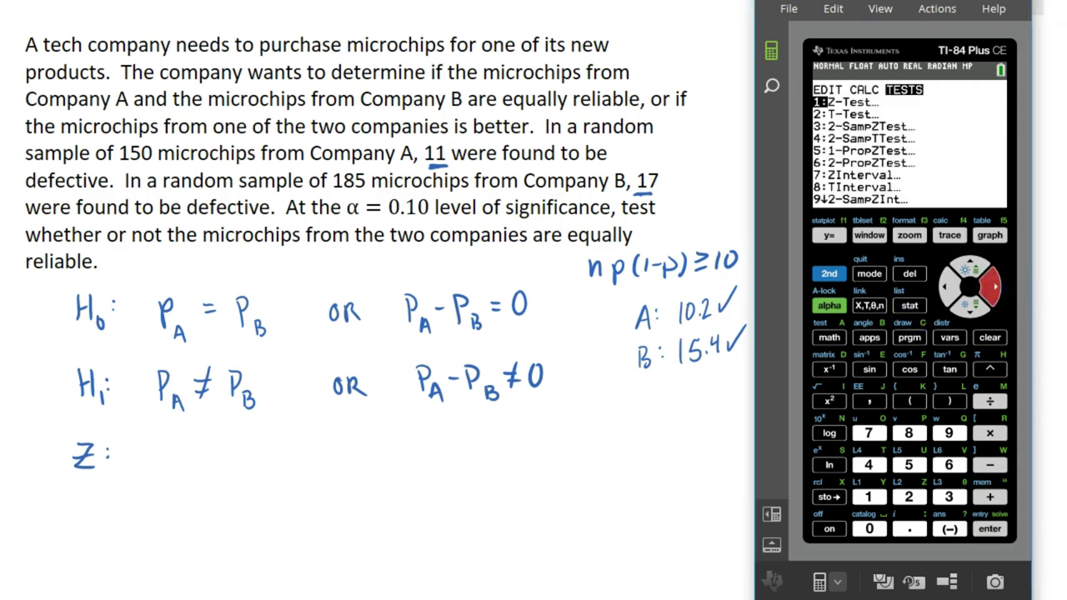
left_click(968, 310)
left_click(968, 310)
left_click(967, 310)
left_click(967, 309)
left_click(967, 308)
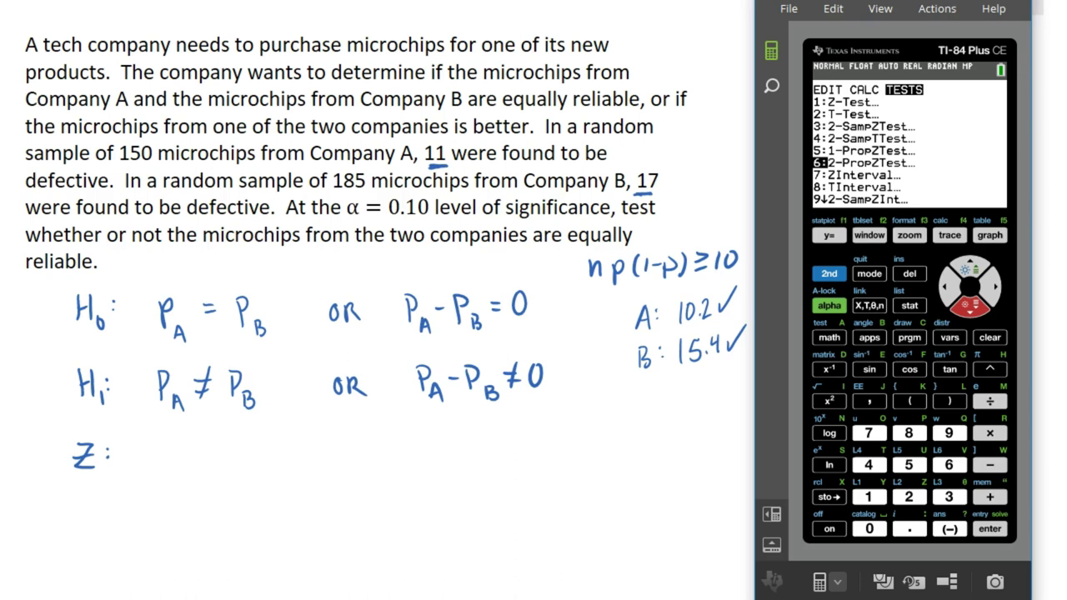
left_click(989, 529)
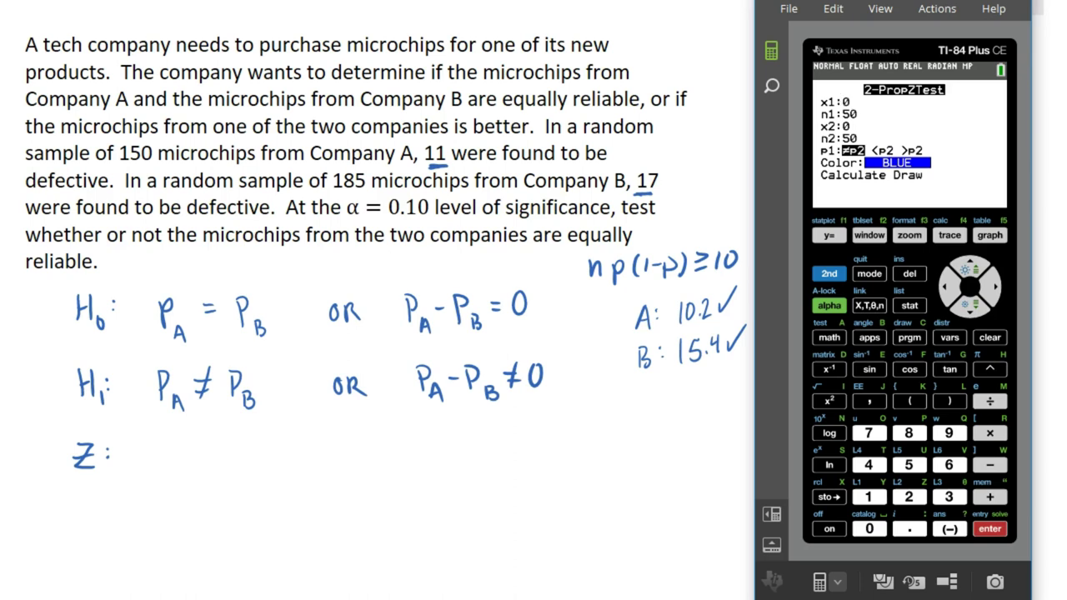
- Enter Company A's sample in the two-proportion test with x1 = 11 and n1 = 150
type("11")
left_click(988, 529)
left_click(868, 497)
left_click(909, 465)
left_click(869, 529)
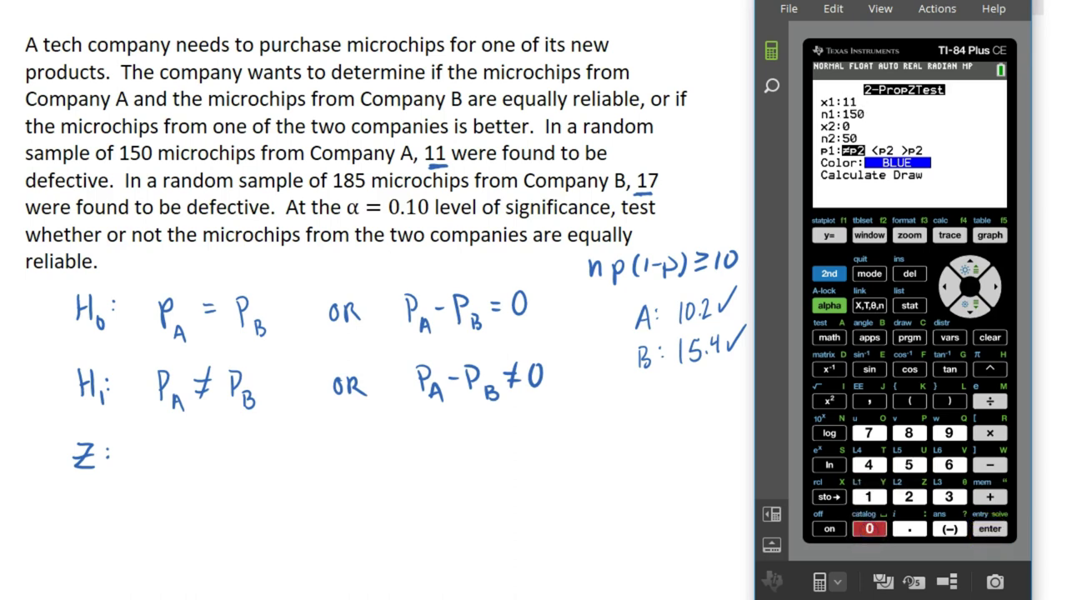
left_click(989, 529)
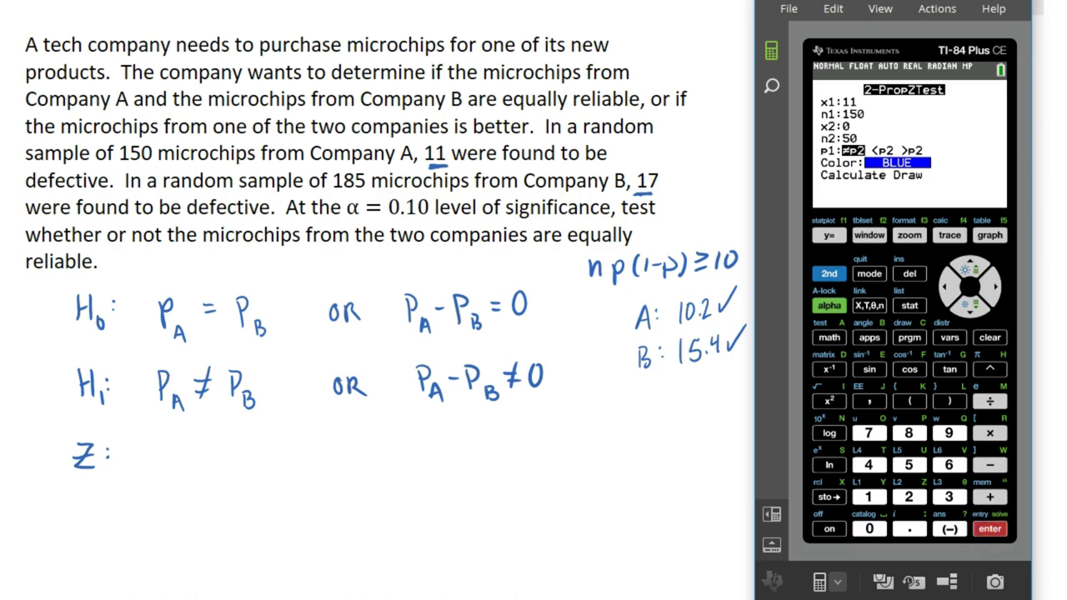
- Enter Company B's sample in the two-proportion test with x2 = 17 and n2 = 185
left_click(868, 497)
left_click(868, 432)
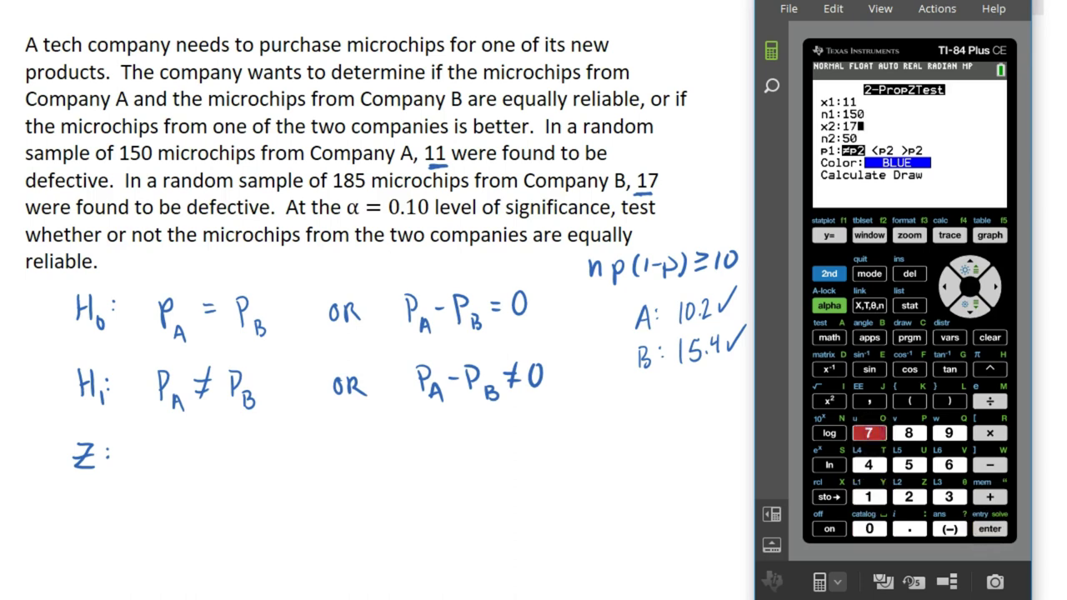
left_click(990, 528)
left_click(869, 497)
left_click(909, 433)
left_click(909, 465)
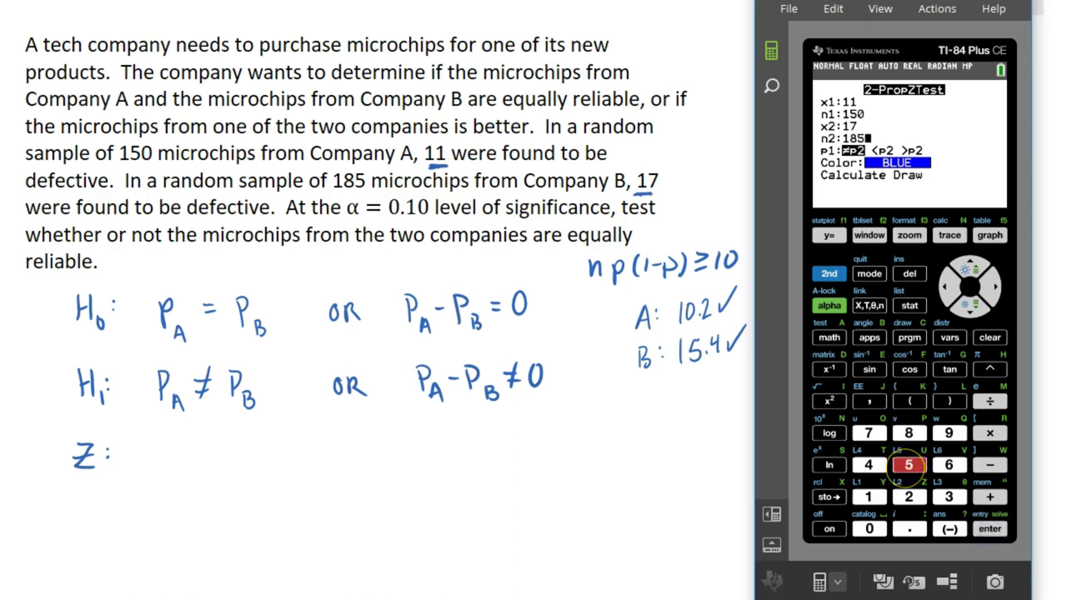
left_click(990, 528)
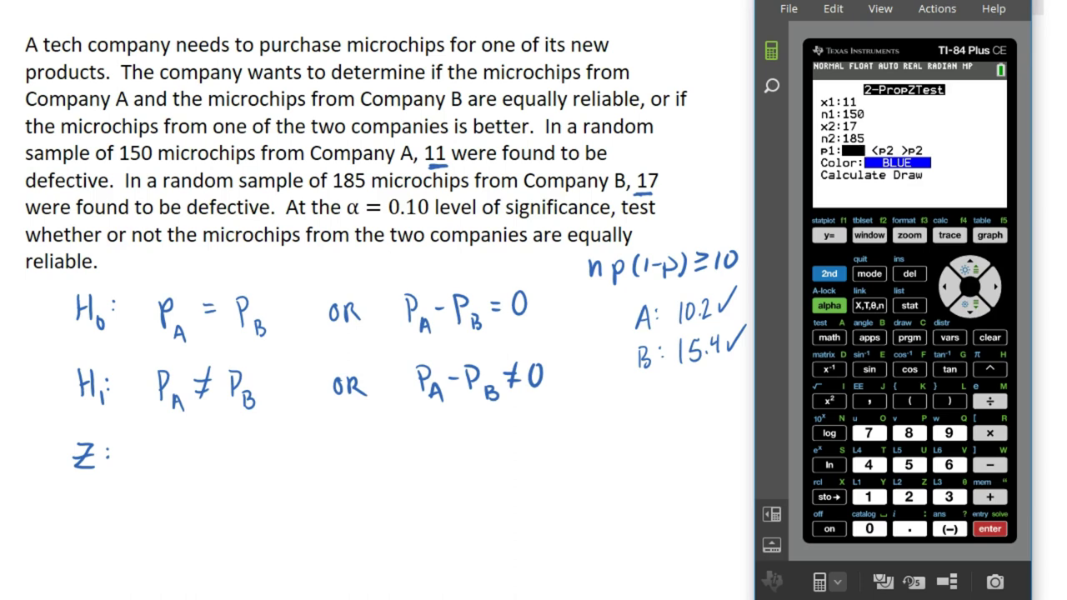
- Calculate the two-proportion z-test with the alternative p1 ≠ p2
key("Down")
key("Down")
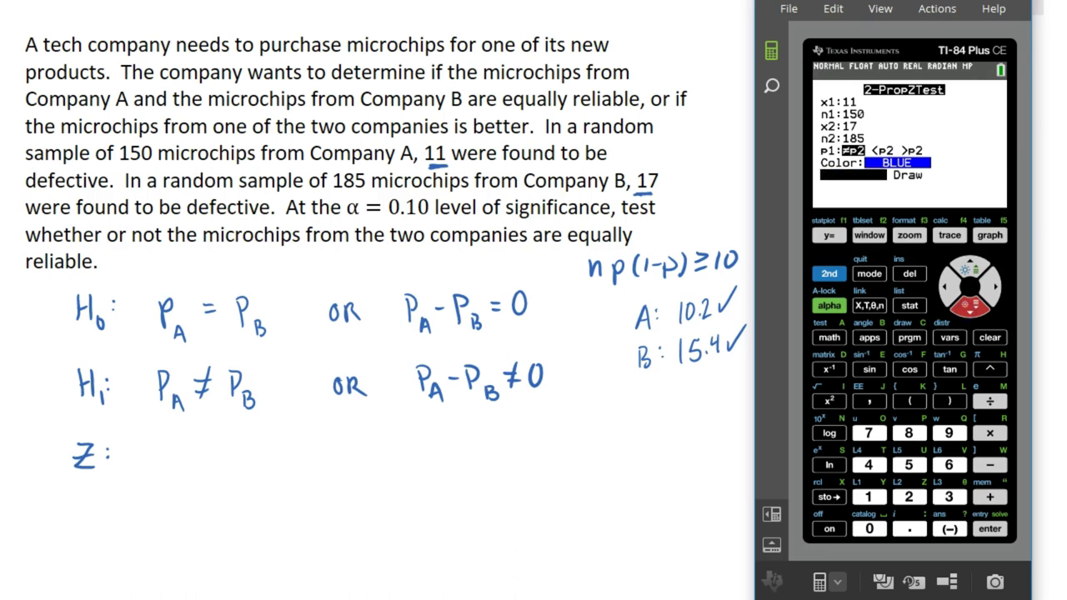
left_click(989, 530)
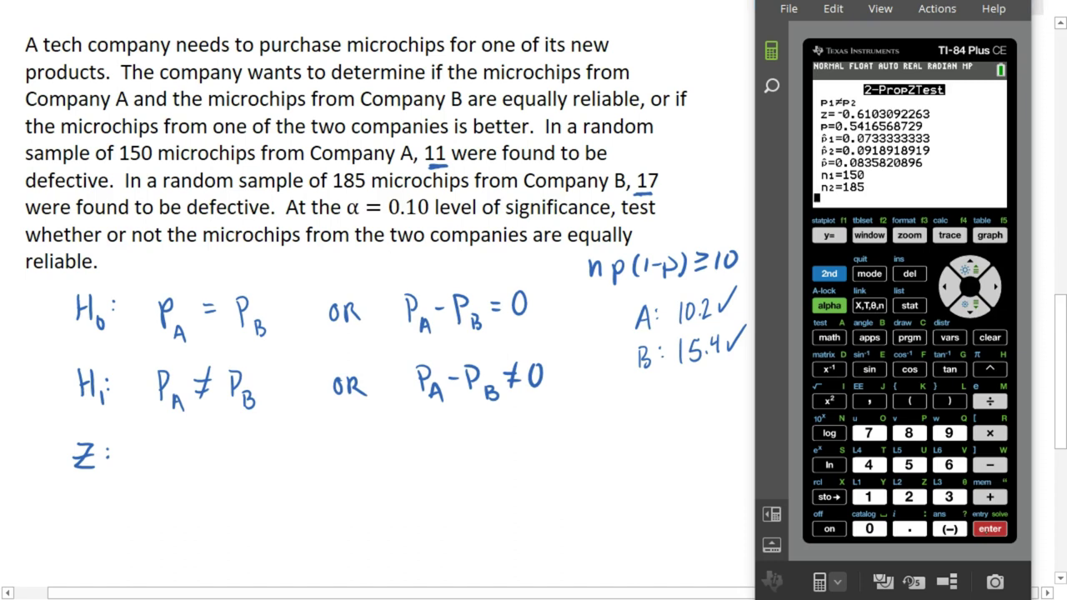
- Write −0.61 as the z test statistic below the microchip hypotheses
left_click_drag(149, 456, 164, 455)
left_click_drag(187, 443, 224, 456)
left_click(198, 455)
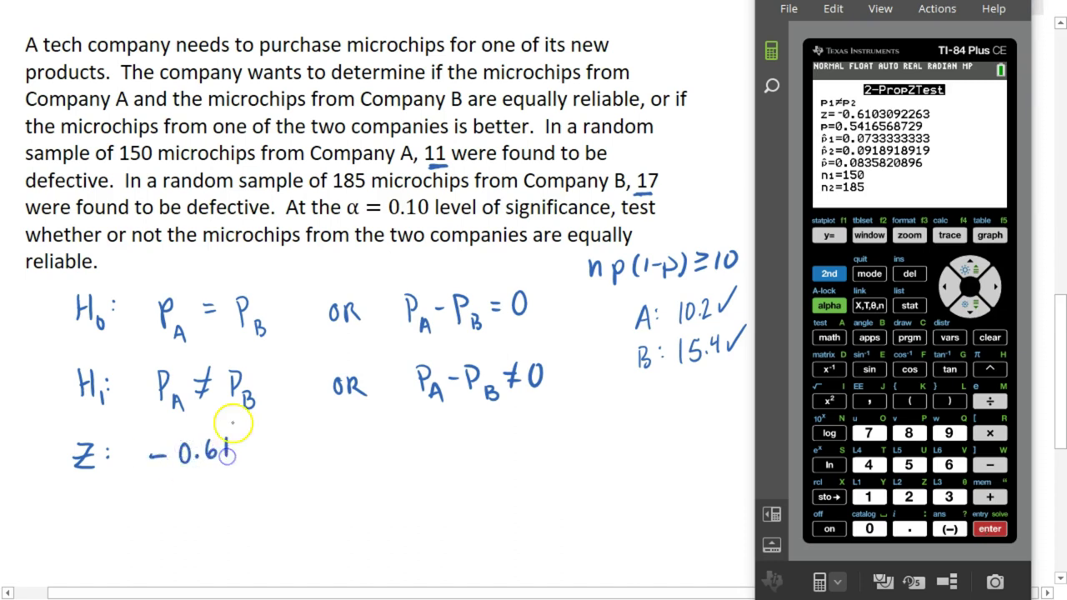
- Write "P-value: 0.542" below the z statistic of the microchip test
mouse_move(73, 491)
left_mouse_down()
mouse_move(71, 521)
mouse_move(88, 507)
mouse_move(103, 516)
left_mouse_up()
left_click_drag(111, 506, 123, 510)
mouse_move(125, 487)
left_mouse_down()
mouse_move(130, 517)
mouse_move(150, 513)
left_mouse_up()
mouse_move(151, 505)
left_mouse_down()
mouse_move(206, 491)
mouse_move(223, 506)
mouse_move(250, 498)
left_mouse_up()
left_click(161, 495)
left_click(161, 510)
mouse_move(245, 484)
left_mouse_down()
mouse_move(245, 506)
mouse_move(267, 505)
left_mouse_up()
left_click(210, 506)
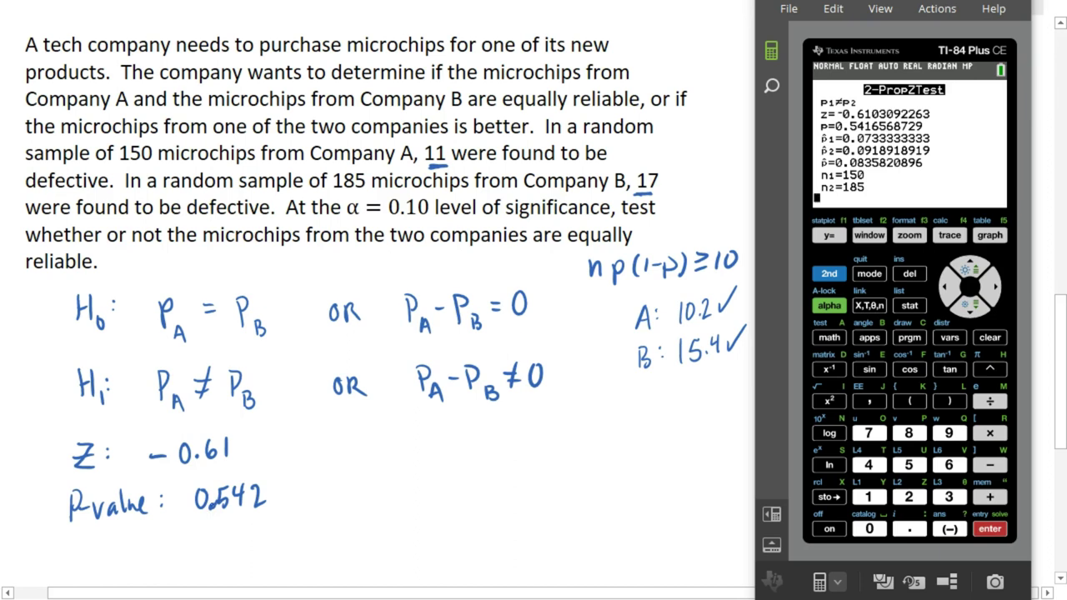
- Write "> 0.10" beside the microchip p-value to compare it with α, and start the conclusion next to it
left_click_drag(288, 481, 291, 502)
mouse_move(333, 473)
left_mouse_down()
mouse_move(357, 496)
mouse_move(367, 474)
left_mouse_up()
left_click(345, 496)
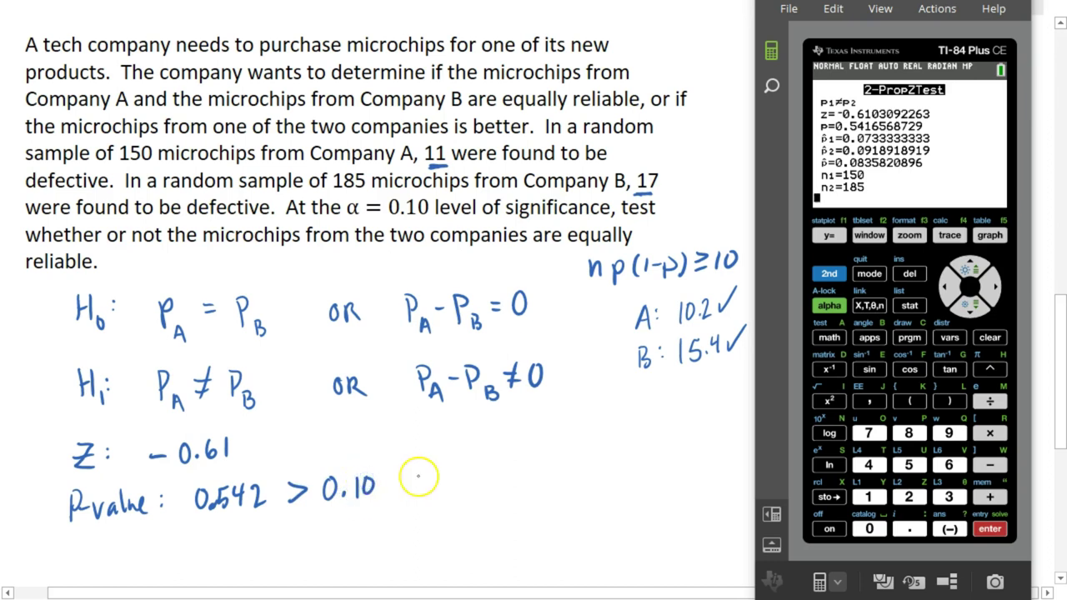
mouse_move(430, 473)
left_mouse_down()
mouse_move(432, 495)
mouse_move(451, 484)
mouse_move(489, 494)
left_mouse_up()
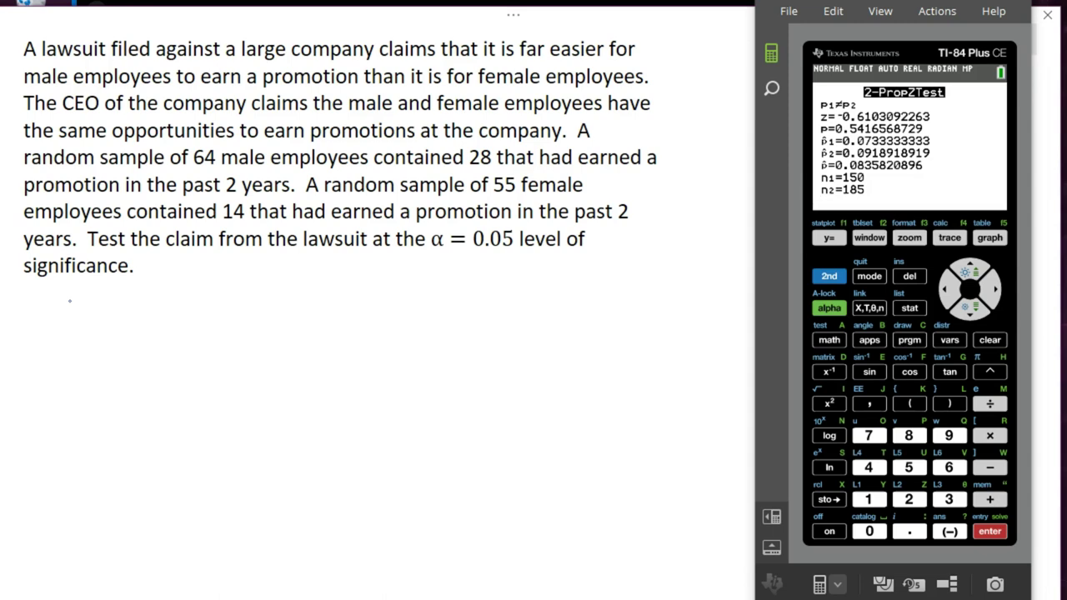
- Write the null hypothesis H0: P_M = P_F below the promotion lawsuit problem
mouse_move(78, 306)
left_mouse_down()
mouse_move(79, 331)
mouse_move(90, 333)
mouse_move(92, 318)
left_mouse_up()
left_click_drag(101, 328, 98, 330)
left_click(113, 315)
left_click(114, 328)
left_click_drag(154, 307, 155, 345)
mouse_move(154, 309)
left_mouse_down()
mouse_move(176, 345)
mouse_move(207, 322)
mouse_move(225, 340)
mouse_move(227, 325)
mouse_move(239, 351)
left_mouse_up()
mouse_move(238, 332)
left_mouse_down()
mouse_move(250, 330)
mouse_move(247, 340)
left_mouse_up()
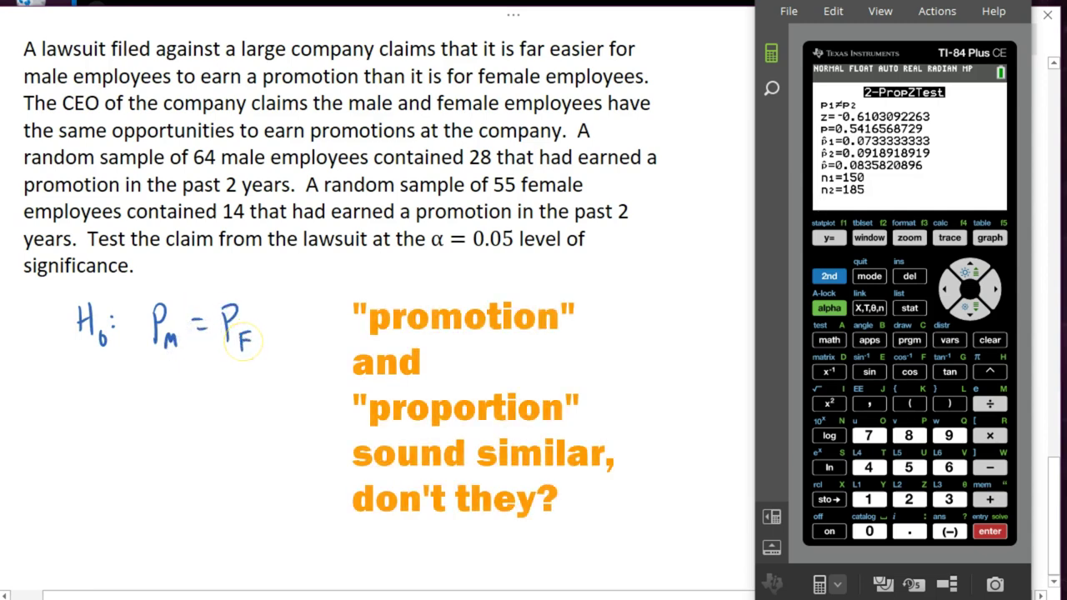
- Write the alternative hypothesis H1: P_M > P_F and begin the test statistic line below with "z ="
mouse_move(80, 382)
left_mouse_down()
mouse_move(80, 409)
mouse_move(92, 395)
left_mouse_up()
left_click_drag(92, 380, 104, 417)
left_click(113, 393)
left_click(112, 400)
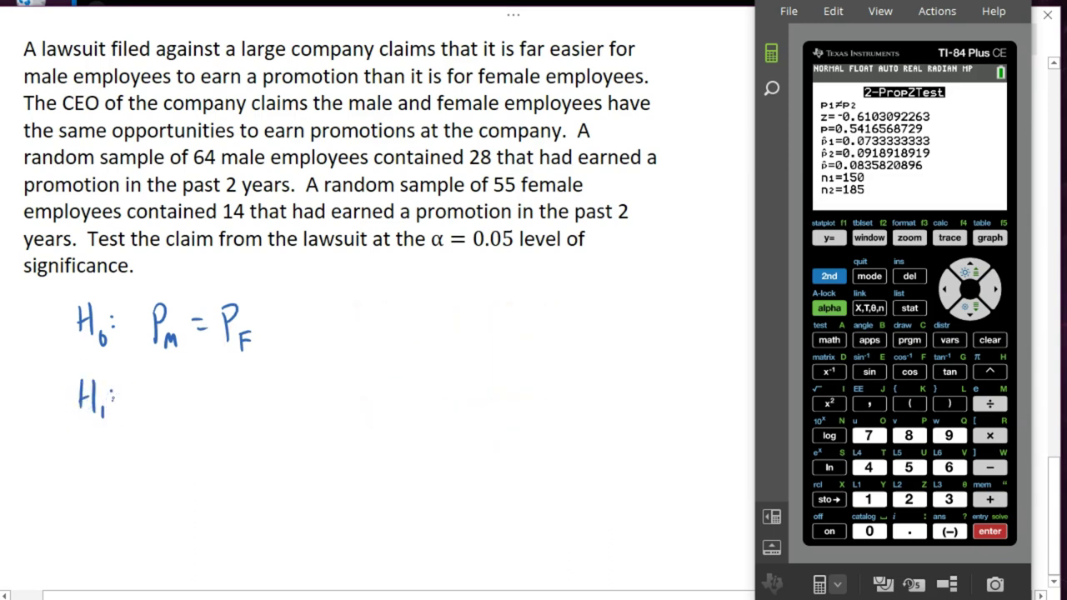
left_click_drag(153, 376, 152, 401)
mouse_move(152, 377)
left_mouse_down()
mouse_move(165, 410)
mouse_move(179, 411)
left_mouse_up()
mouse_move(200, 377)
left_mouse_down()
mouse_move(213, 385)
mouse_move(200, 394)
mouse_move(234, 391)
mouse_move(247, 409)
left_mouse_up()
left_click_drag(247, 393, 254, 401)
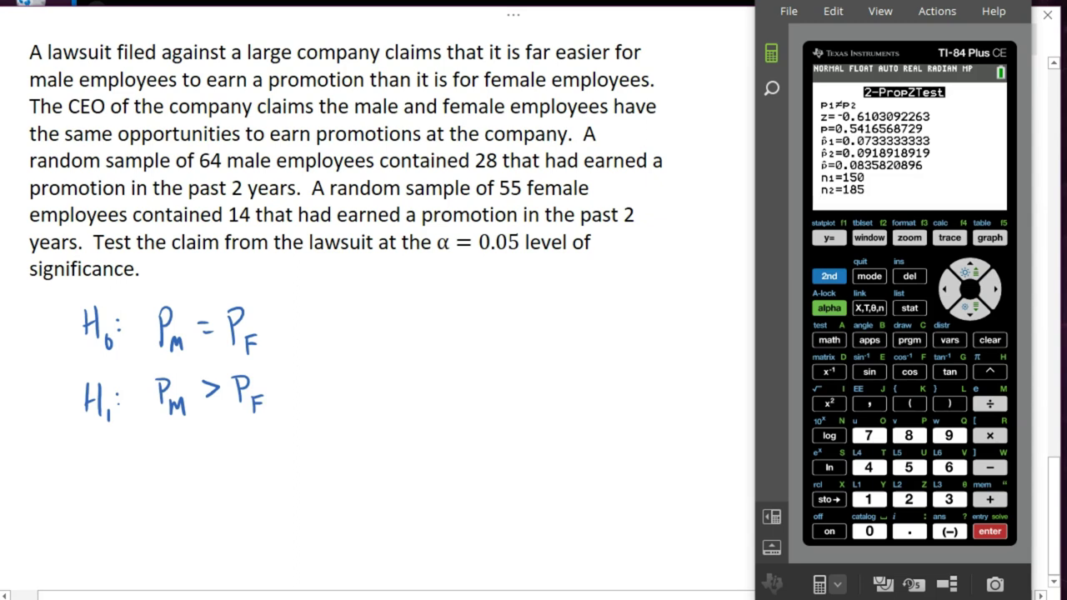
mouse_move(84, 457)
left_mouse_down()
mouse_move(107, 485)
mouse_move(88, 471)
mouse_move(133, 471)
left_mouse_up()
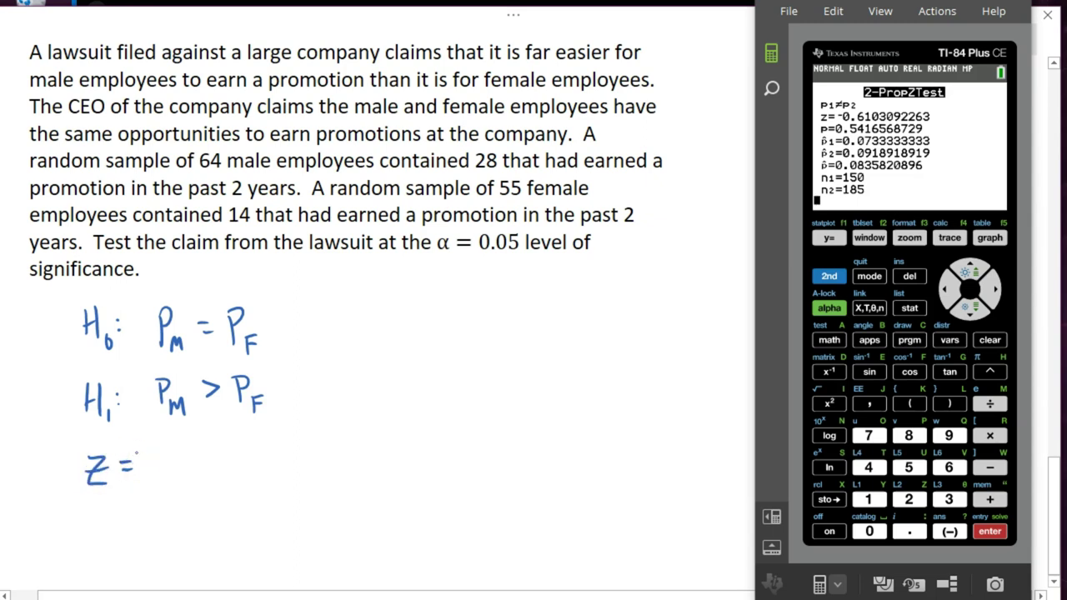
- Open the 2-PropZTest setup on the calculator for the promotion problem
left_click(910, 308)
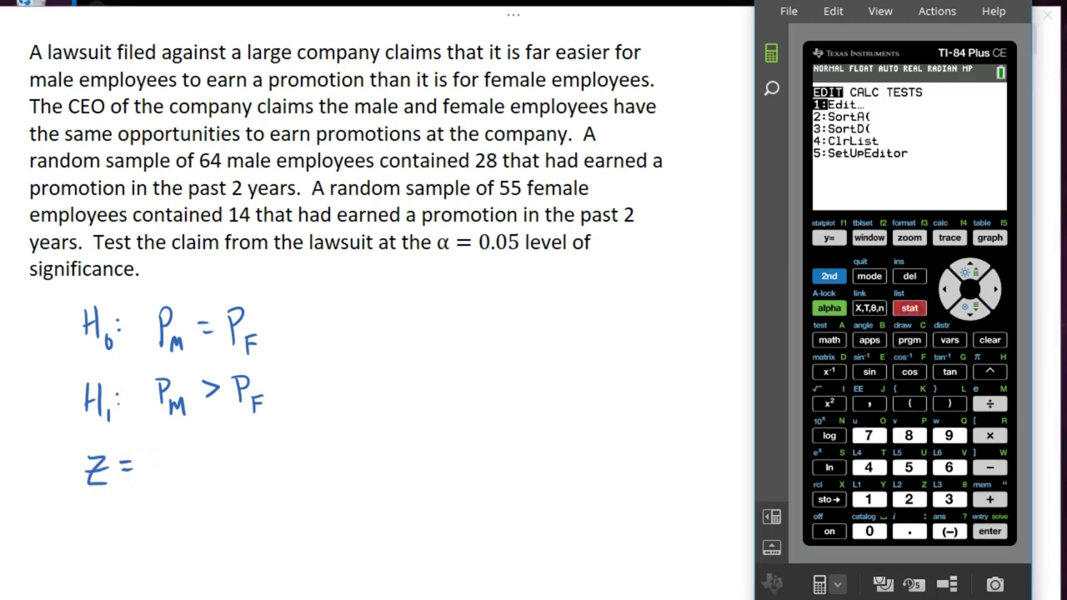
left_click(991, 289)
left_click(991, 288)
left_click(991, 288)
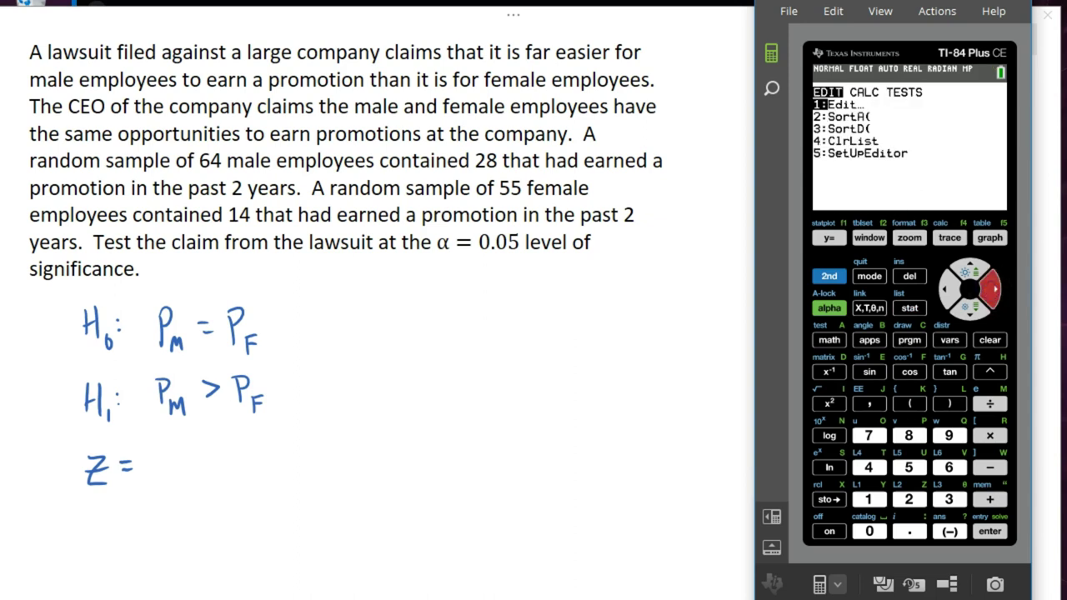
left_click(950, 288)
left_click(969, 309)
left_click(970, 308)
left_click(970, 309)
left_click(970, 309)
left_click(969, 309)
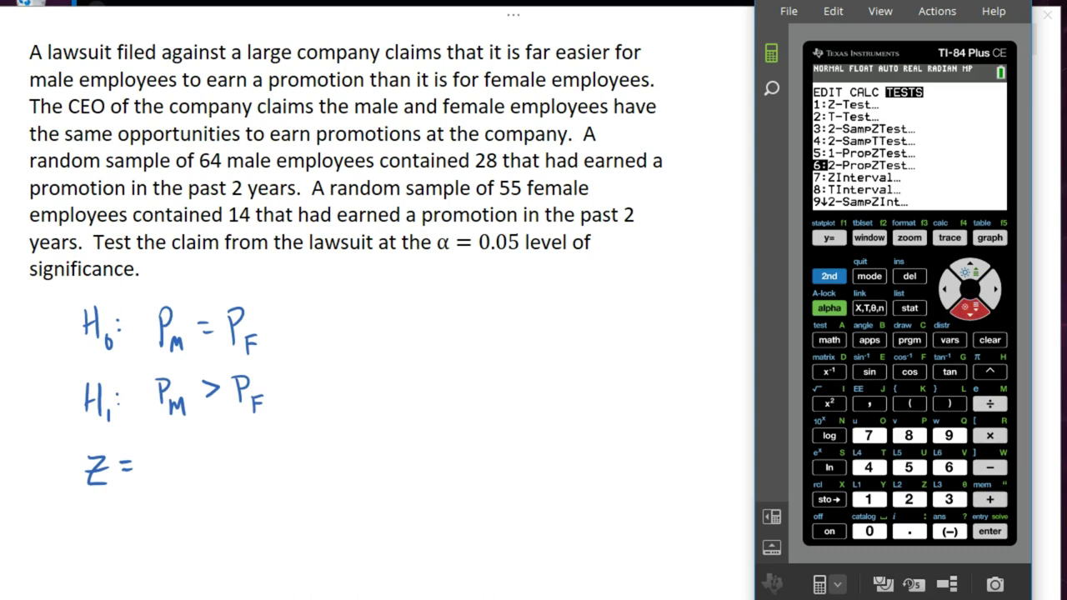
left_click(991, 531)
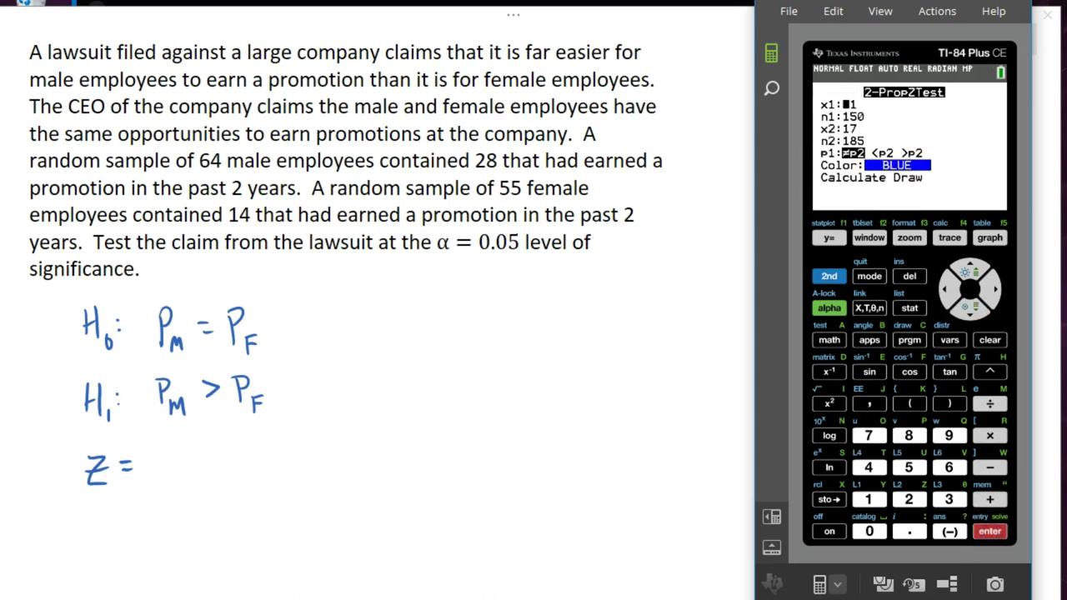
- Enter the male employees' sample in the two-proportion test with x1 = 28 and n1 = 64
left_click(909, 500)
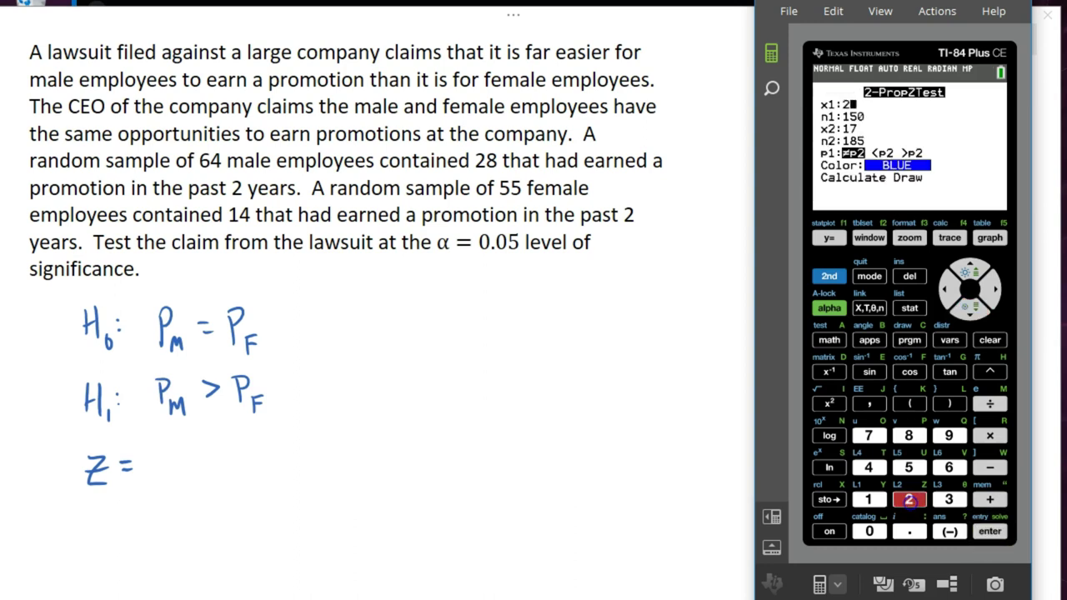
left_click(909, 436)
left_click(989, 531)
left_click(949, 467)
left_click(868, 467)
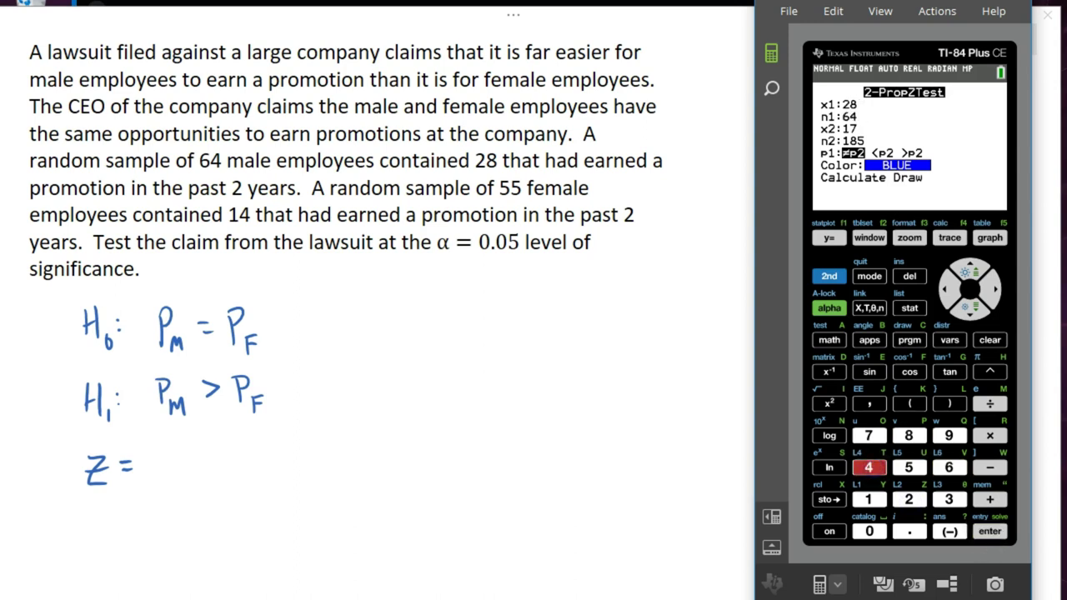
left_click(990, 531)
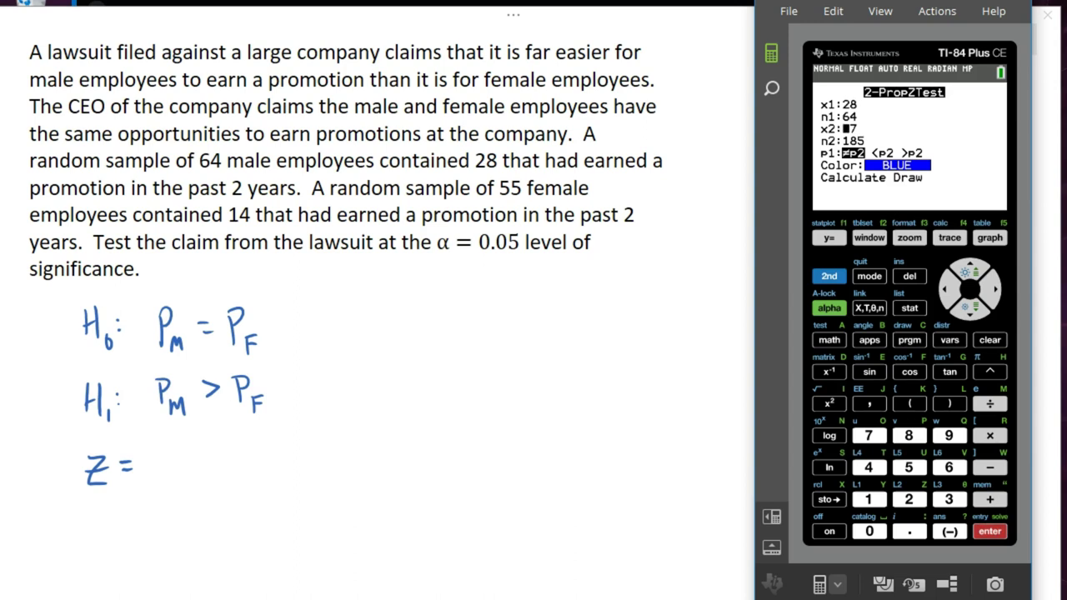
- Enter the female employees' sample in the two-proportion test with x2 = 14 and n2 = 52
left_click(909, 466)
left_click(948, 289)
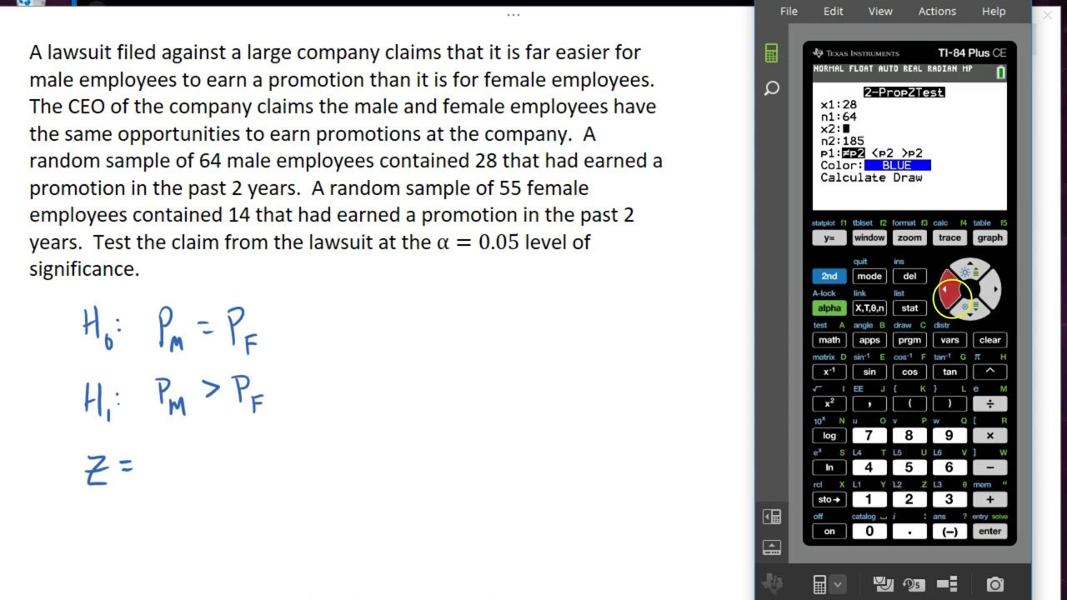
left_click(868, 500)
left_click(868, 467)
left_click(989, 531)
left_click(908, 467)
left_click(908, 499)
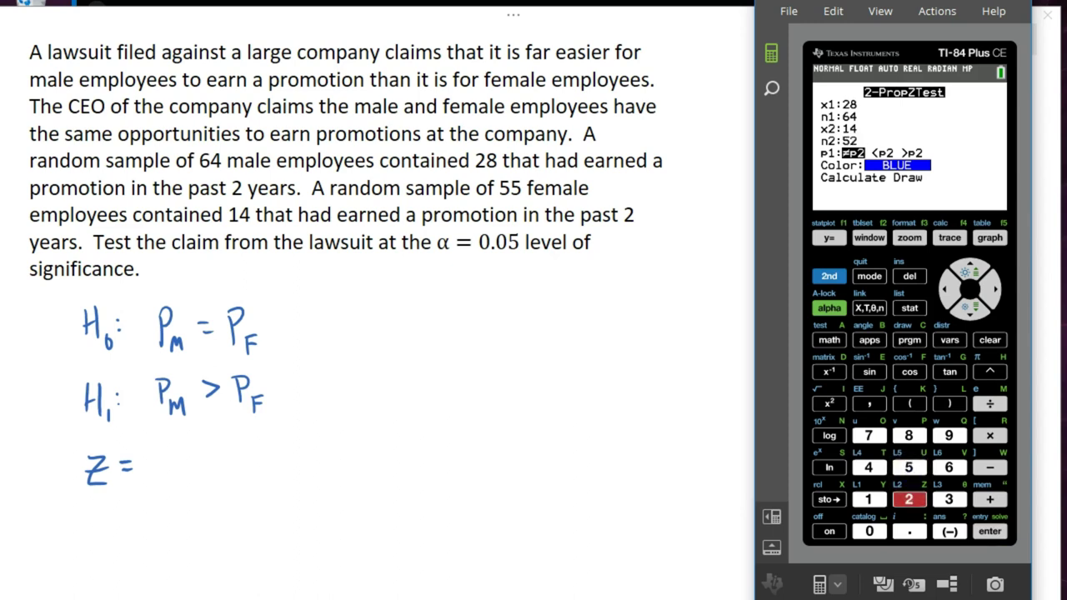
- Set the alternative to p1 > p2 and calculate the two-proportion z-test
left_click(970, 308)
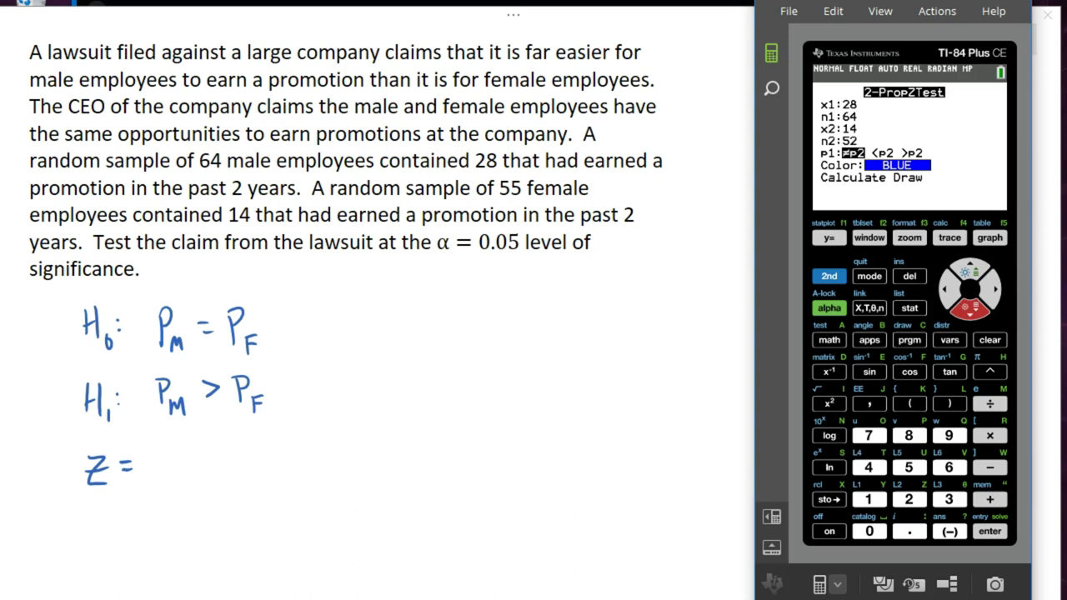
key("Right")
key("Right")
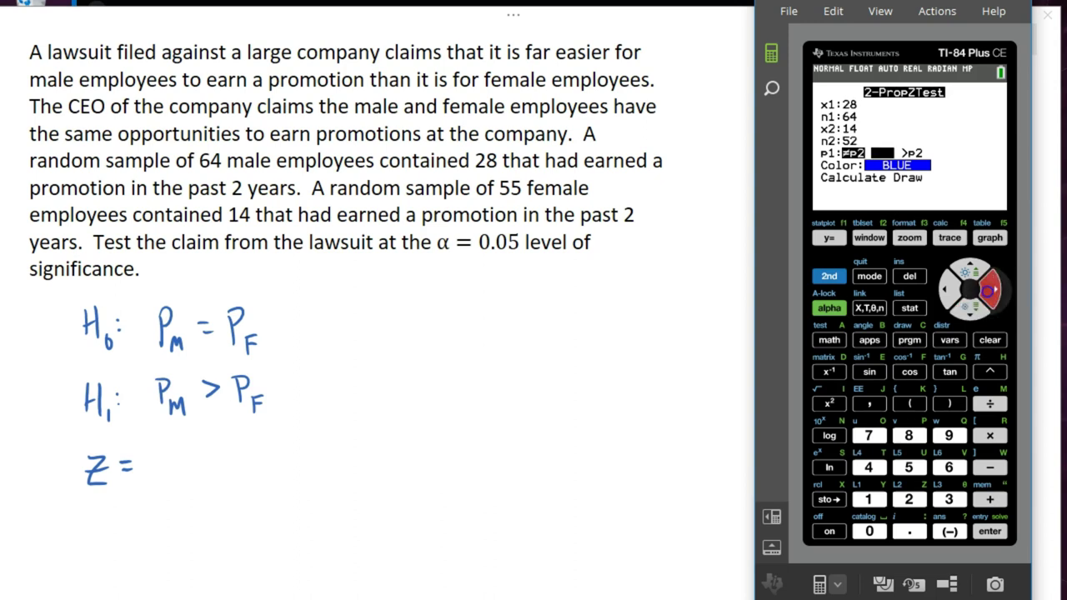
key("Return")
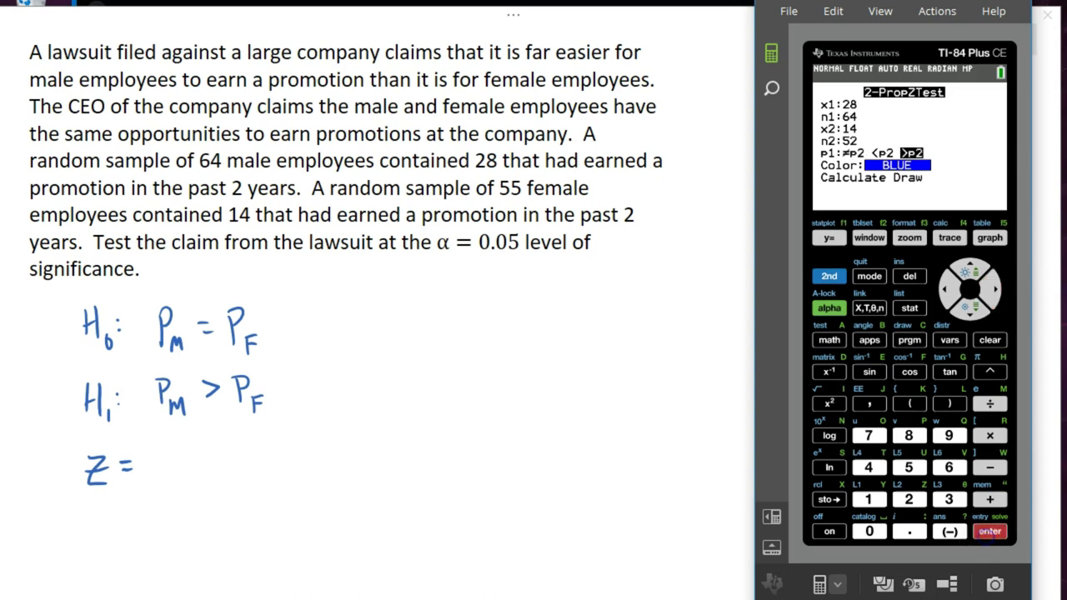
key("Down")
key("Down")
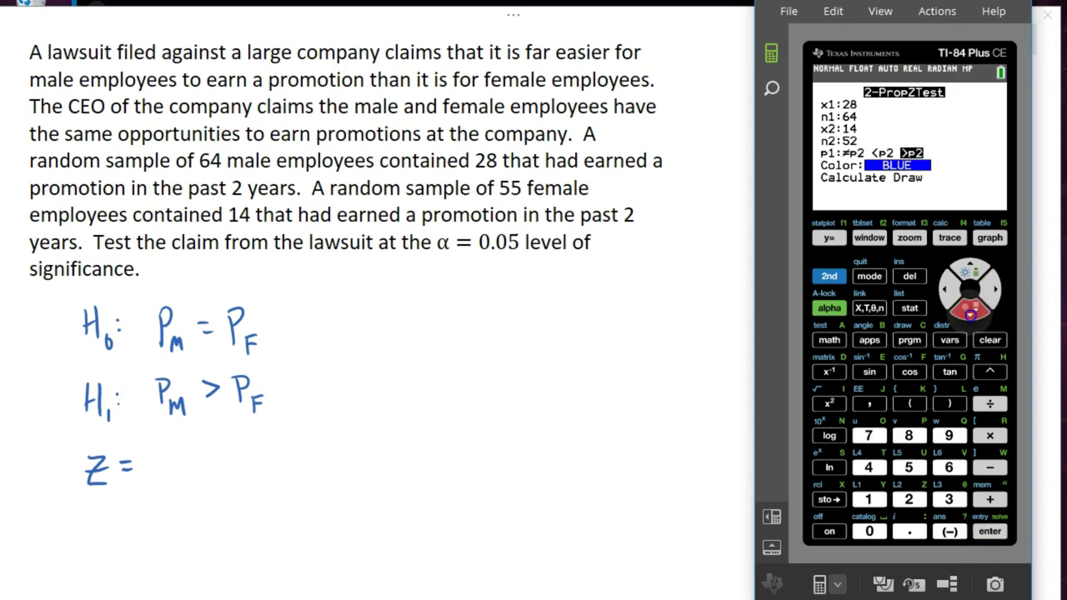
key("Return")
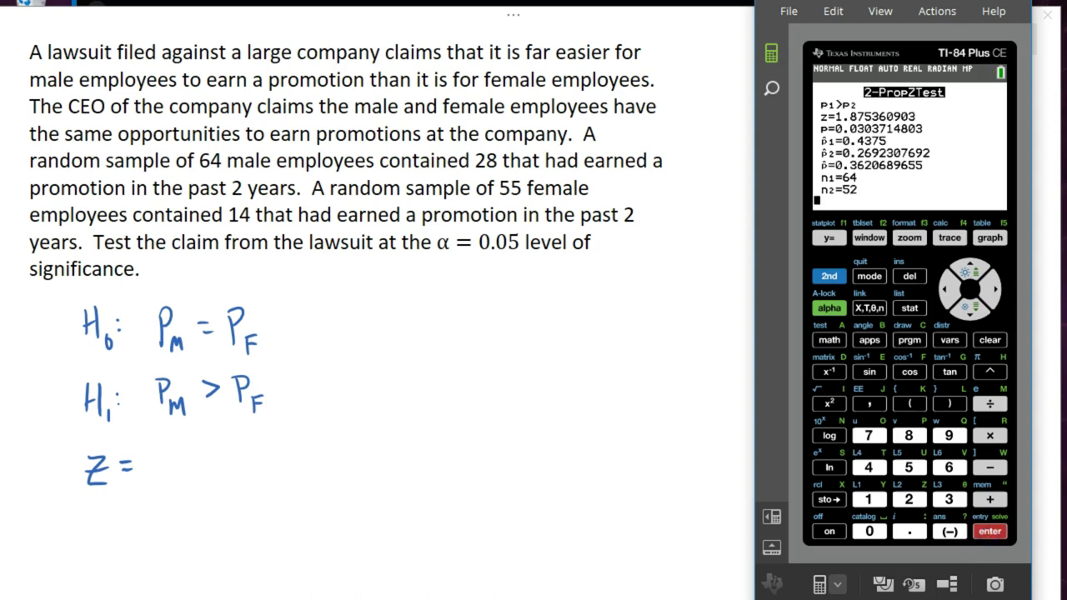
- Complete the test statistic as z = 1.875 and write "p-value: 0.03" below it
mouse_move(172, 453)
left_mouse_down()
mouse_move(170, 477)
mouse_move(205, 452)
mouse_move(215, 478)
left_mouse_up()
left_click(184, 473)
left_click_drag(241, 445, 230, 475)
mouse_move(70, 513)
left_mouse_down()
mouse_move(121, 532)
mouse_move(204, 509)
mouse_move(207, 523)
mouse_move(206, 508)
mouse_move(240, 520)
left_mouse_up()
left_click(165, 508)
left_click(166, 518)
left_click(213, 522)
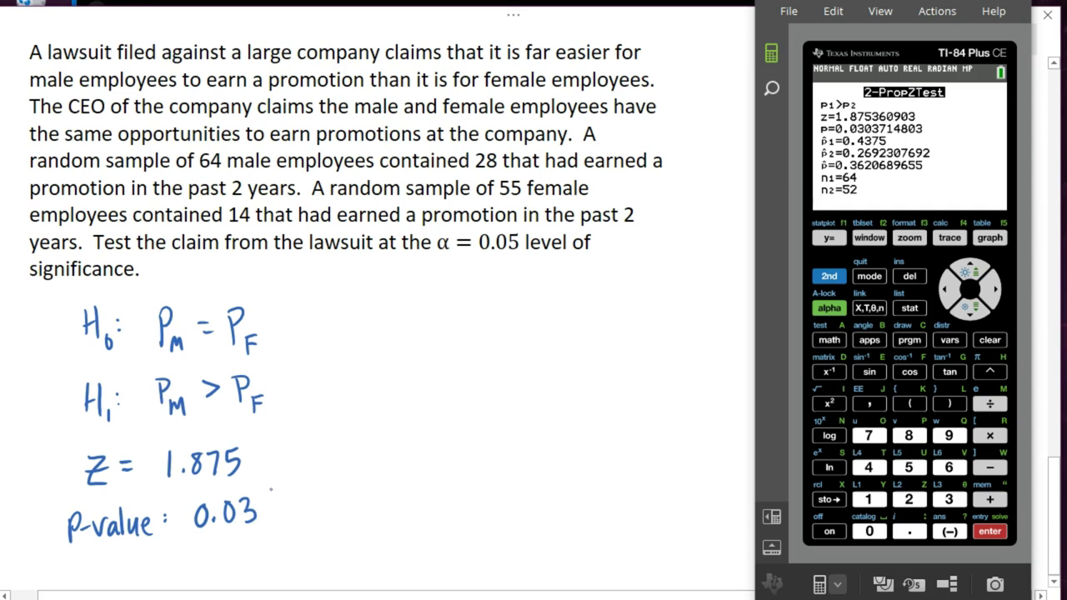
- Write "< 0.05" beside the p-value and add the decision "Reject the Null" next to it
mouse_move(309, 498)
left_mouse_down()
mouse_move(312, 518)
mouse_move(367, 499)
mouse_move(372, 517)
left_mouse_up()
left_click(350, 516)
mouse_move(461, 493)
left_mouse_down()
mouse_move(497, 501)
mouse_move(494, 486)
mouse_move(514, 503)
mouse_move(530, 487)
mouse_move(553, 502)
mouse_move(621, 478)
mouse_move(652, 503)
left_mouse_up()
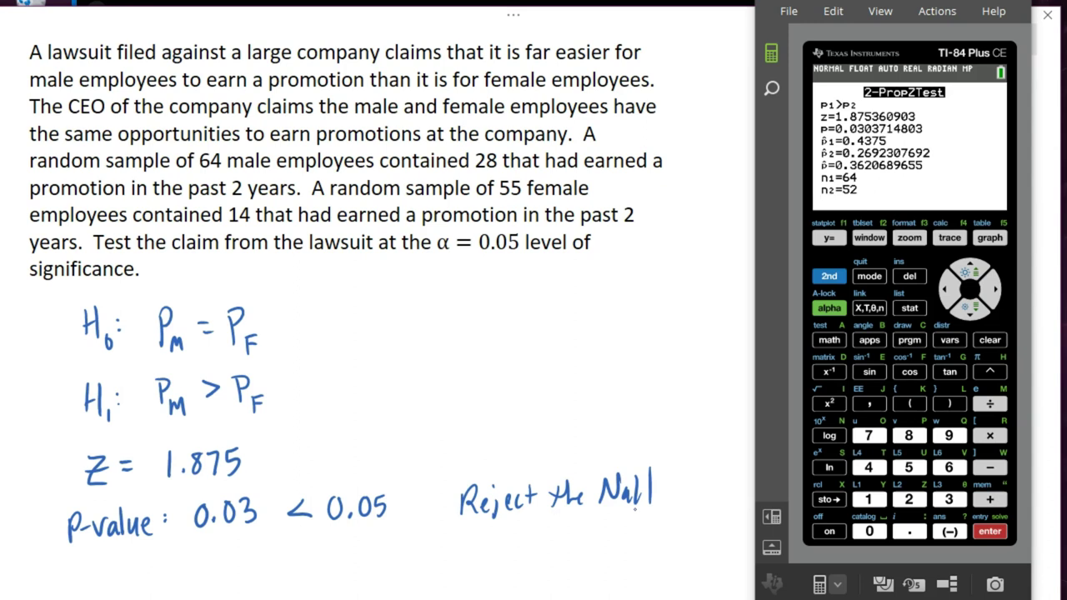
scroll(636, 509, "down", 3)
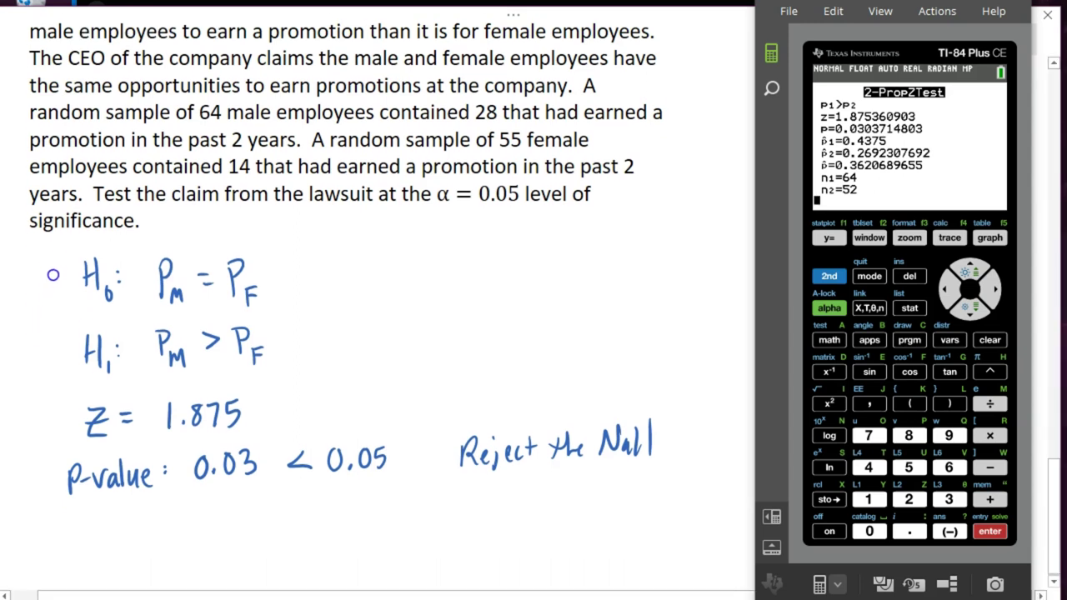